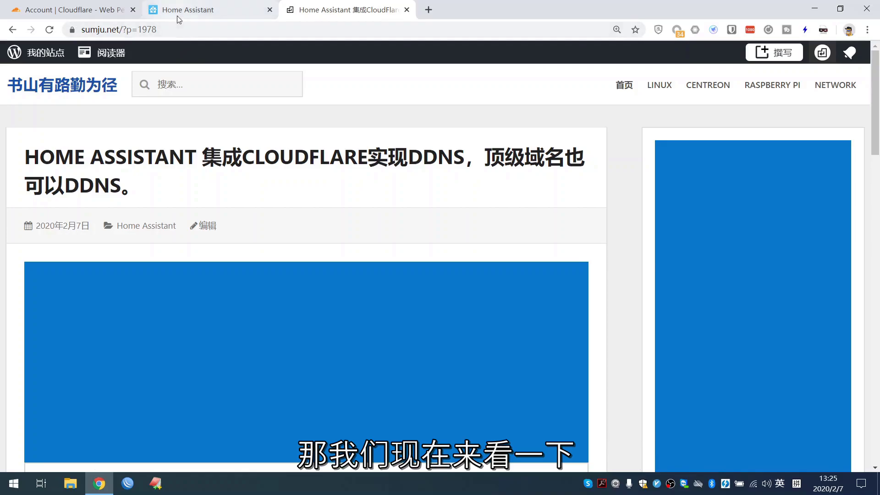
Switch to the Cloudflare dashboard and open the DNS management page for the 5high.cf domain.
{"action": "left_click", "coordinate": [94, 9]}
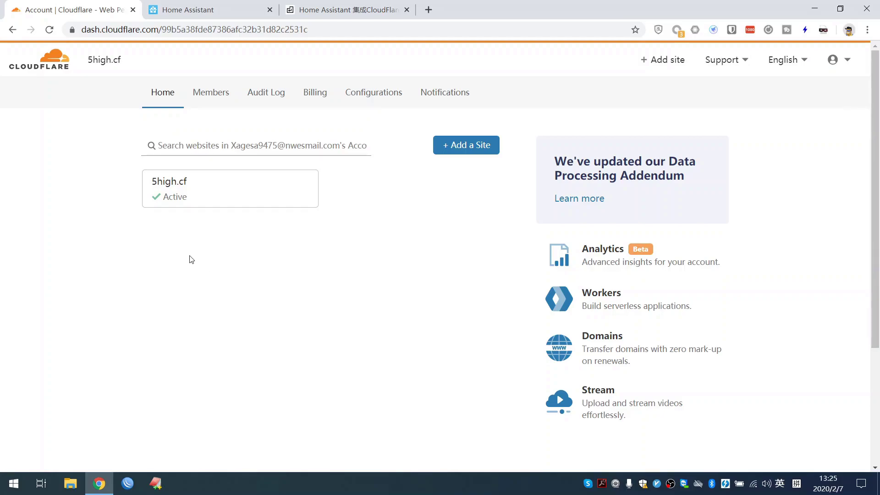
{"action": "left_click", "coordinate": [180, 202]}
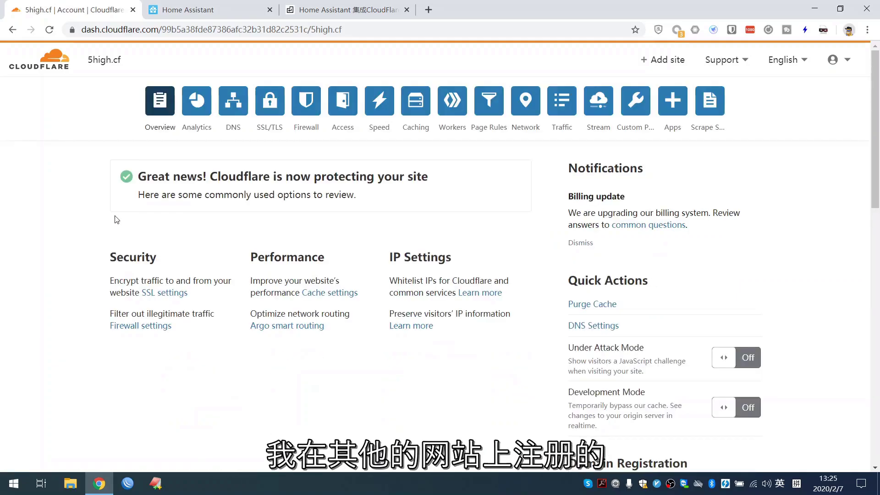
{"action": "scroll", "coordinate": [102, 211], "scroll_direction": "down", "scroll_amount": 4}
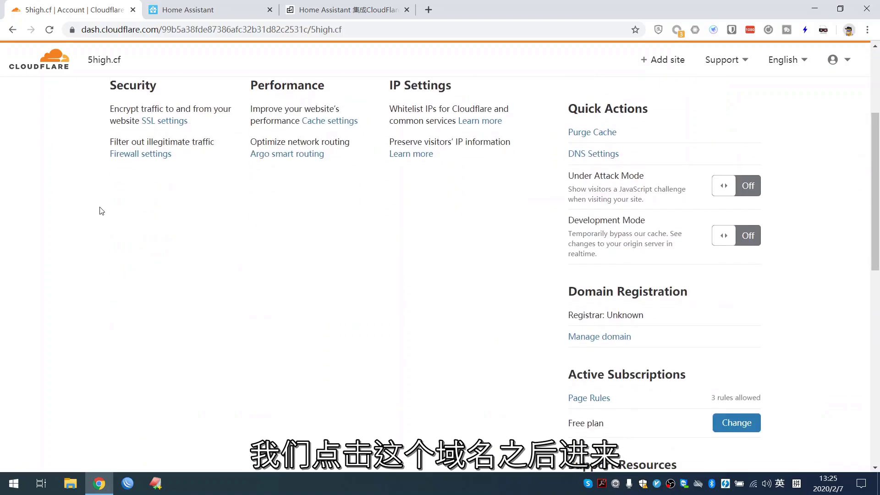
{"action": "scroll", "coordinate": [101, 211], "scroll_direction": "down", "scroll_amount": 6}
{"action": "scroll", "coordinate": [102, 211], "scroll_direction": "up", "scroll_amount": 10}
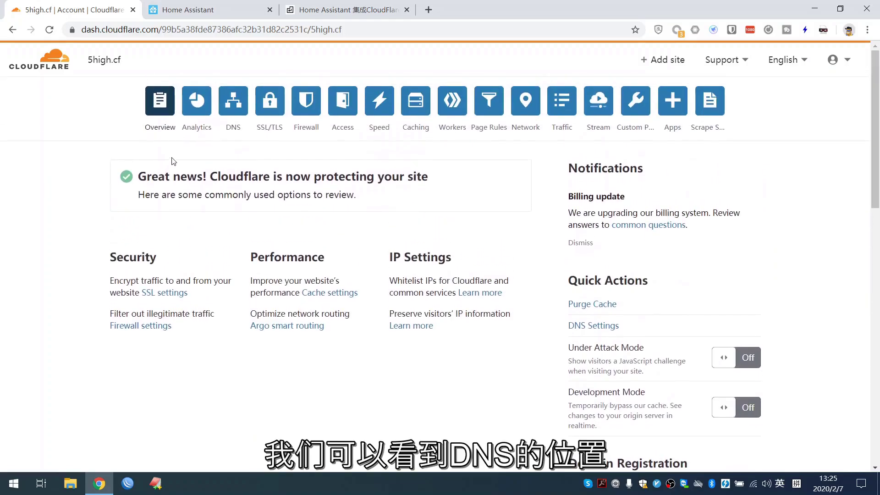
{"action": "left_click", "coordinate": [233, 120]}
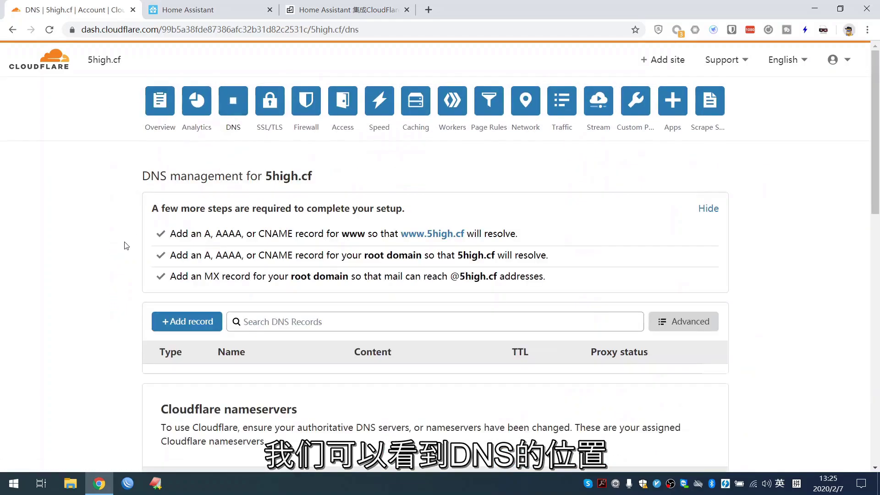
{"action": "scroll", "coordinate": [127, 245], "scroll_direction": "down", "scroll_amount": 4}
{"action": "scroll", "coordinate": [126, 247], "scroll_direction": "up", "scroll_amount": 4}
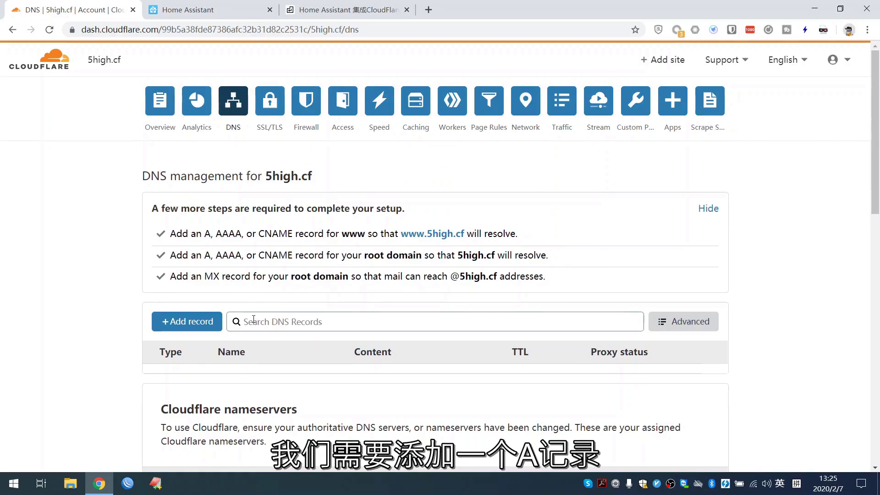
Add an A record named hass pointing to 1.1.1.1 with the proxy status set to DNS only.
{"action": "left_click", "coordinate": [202, 323]}
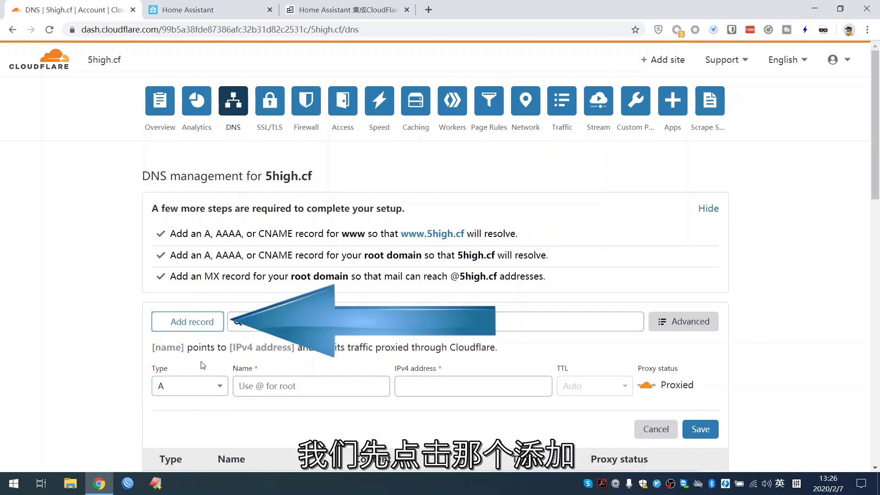
{"action": "left_click", "coordinate": [273, 389]}
{"action": "type", "text": "hass"}
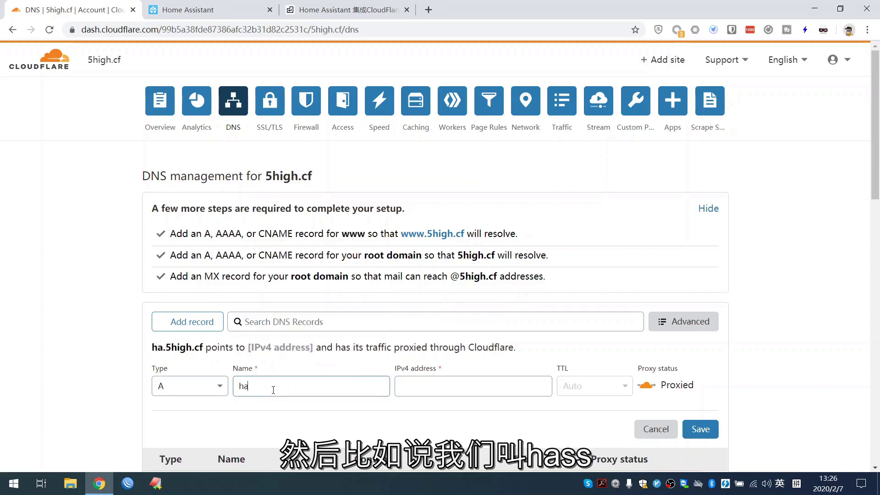
{"action": "left_click", "coordinate": [403, 387]}
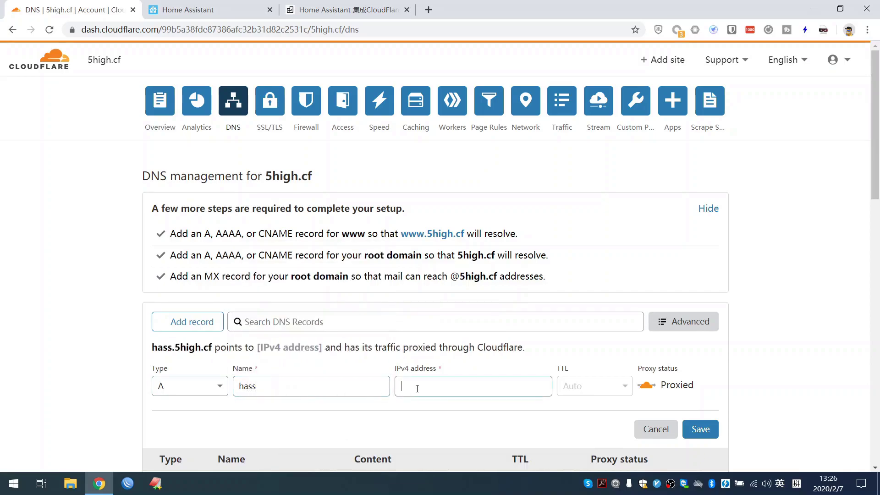
{"action": "type", "text": "1.1.1.1"}
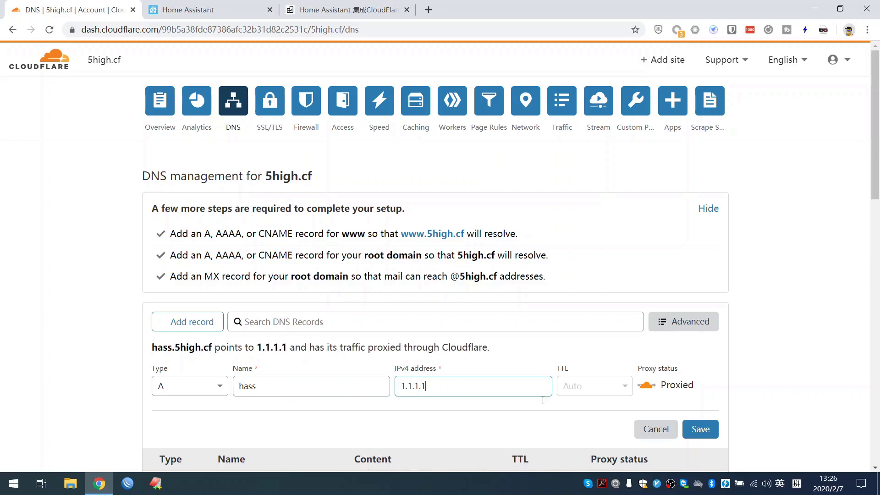
{"action": "left_click", "coordinate": [697, 429]}
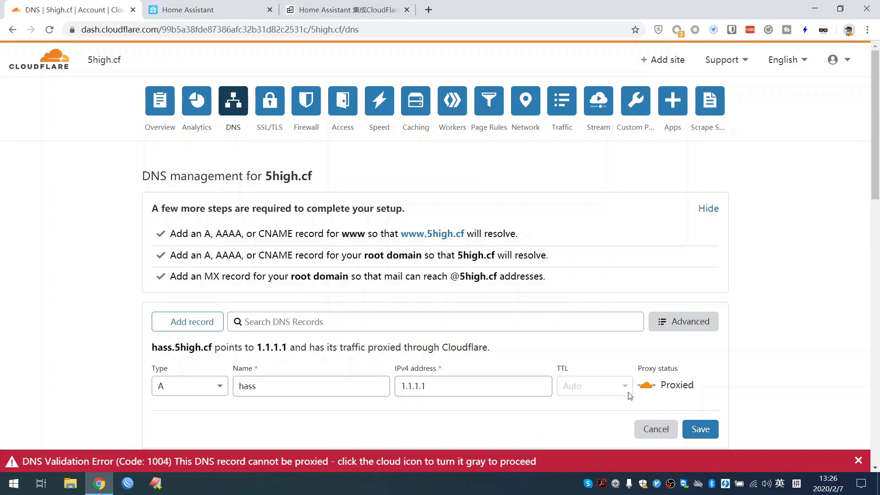
{"action": "left_click", "coordinate": [648, 387]}
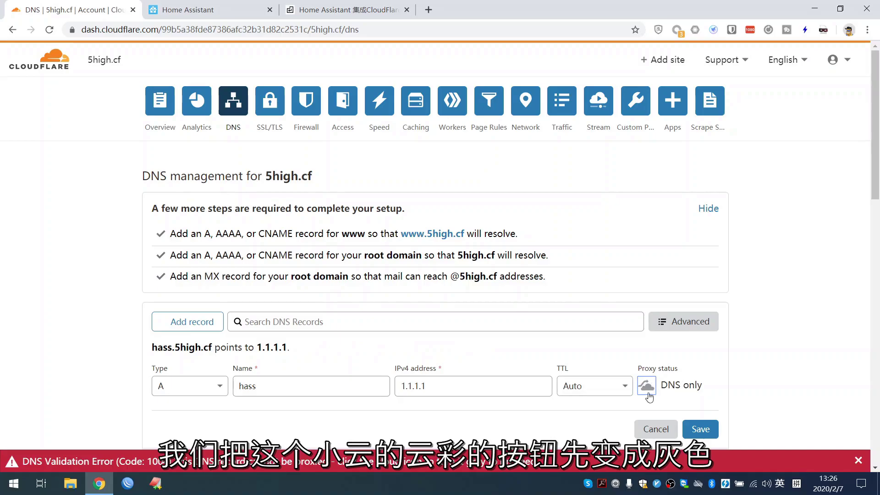
{"action": "left_click", "coordinate": [694, 425]}
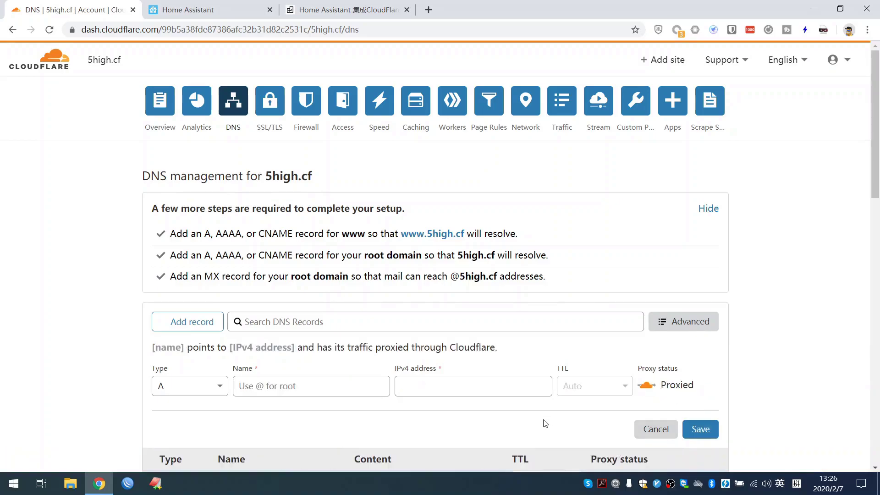
Add a root-domain A record with the name @, IPv4 address 1.1.1.1 and proxy status DNS only.
{"action": "scroll", "coordinate": [516, 416], "scroll_direction": "down", "scroll_amount": 2}
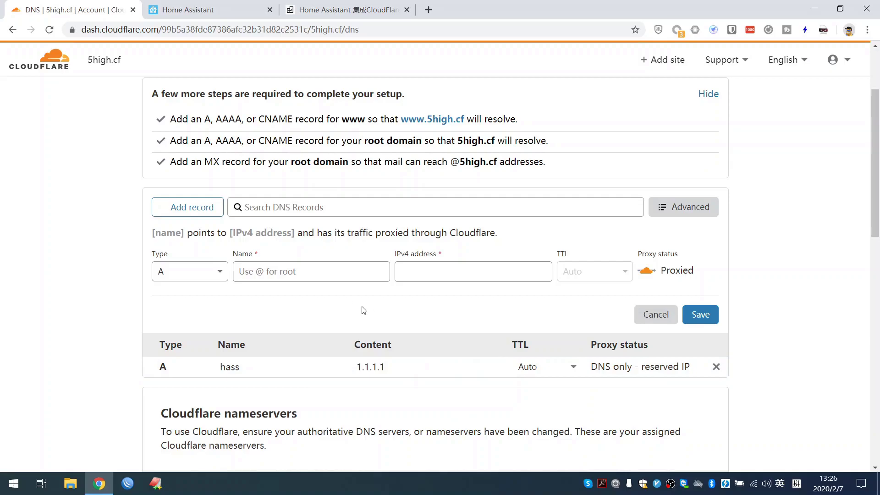
{"action": "left_click", "coordinate": [324, 272]}
{"action": "type", "text": "@"}
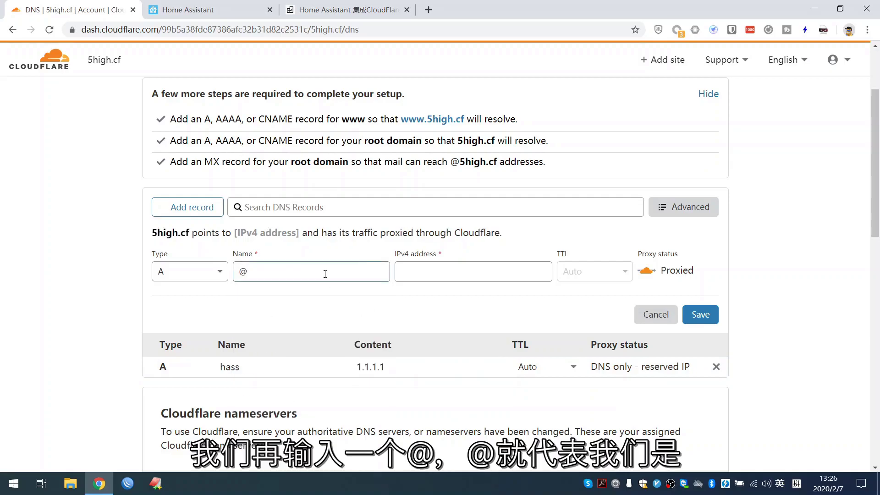
{"action": "left_click", "coordinate": [410, 274]}
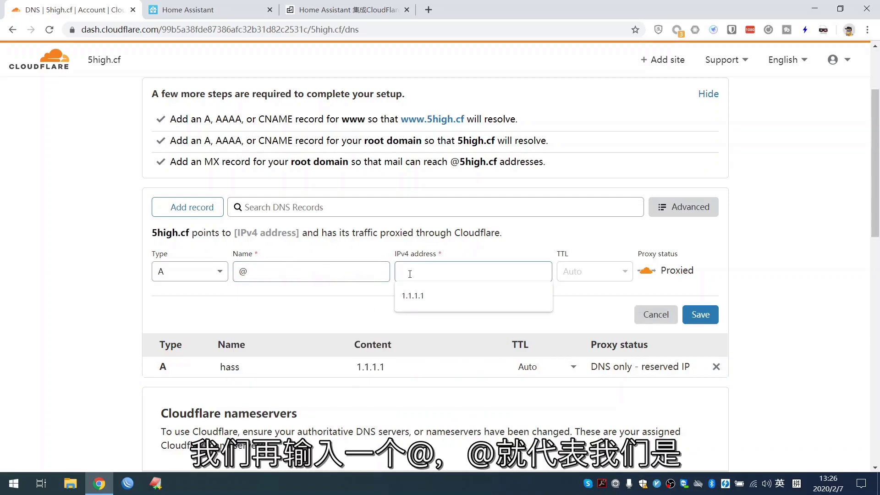
{"action": "left_click", "coordinate": [451, 297]}
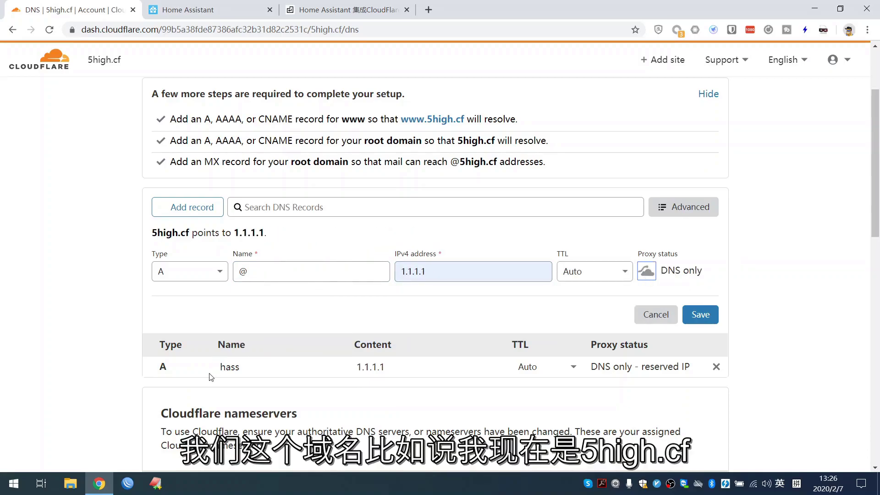
{"action": "scroll", "coordinate": [161, 365], "scroll_direction": "up", "scroll_amount": 3}
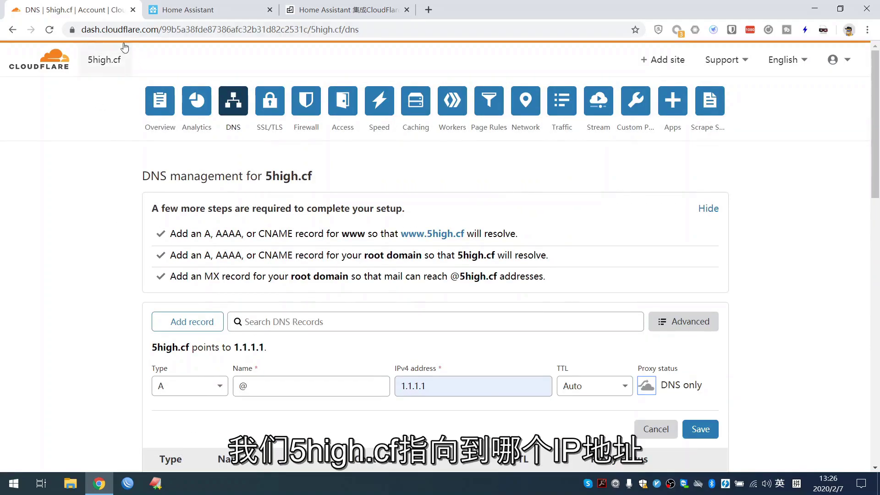
{"action": "scroll", "coordinate": [136, 219], "scroll_direction": "down", "scroll_amount": 3}
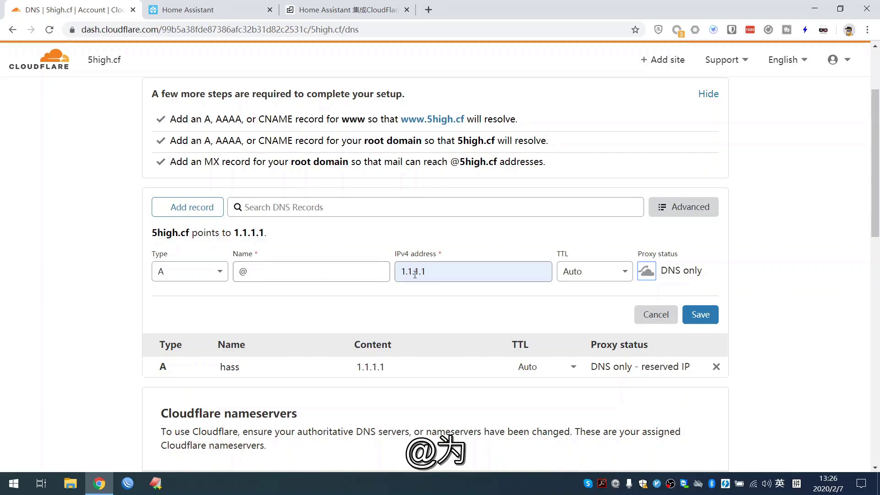
{"action": "left_click", "coordinate": [692, 314]}
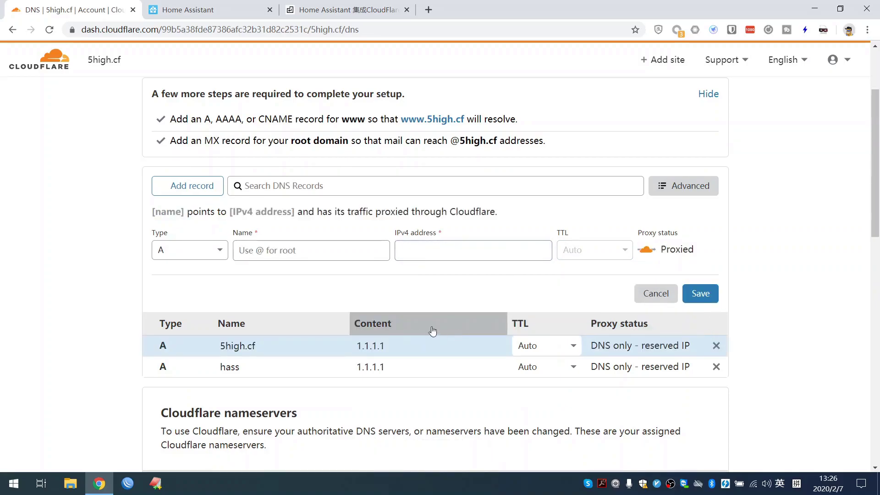
Switch to the sumju.net tutorial article and examine its subdomain and root-domain DDNS configuration examples.
{"action": "scroll", "coordinate": [439, 334], "scroll_direction": "down", "scroll_amount": 3}
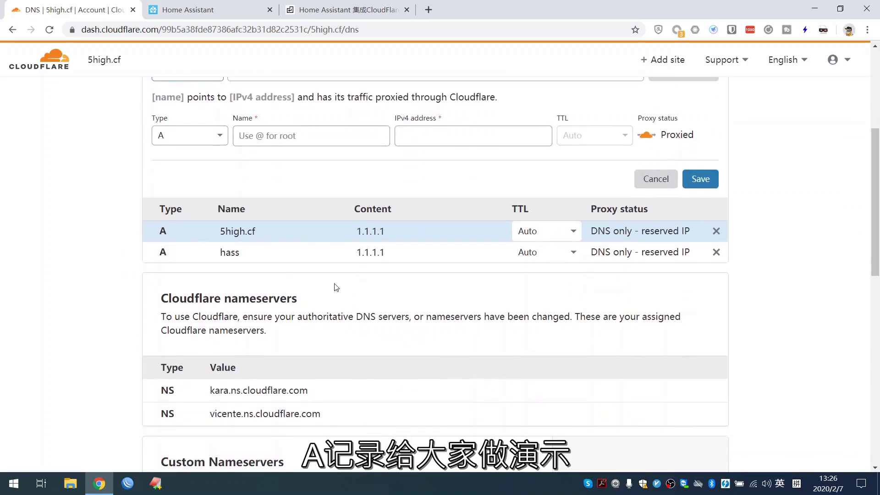
{"action": "scroll", "coordinate": [296, 275], "scroll_direction": "down", "scroll_amount": 1}
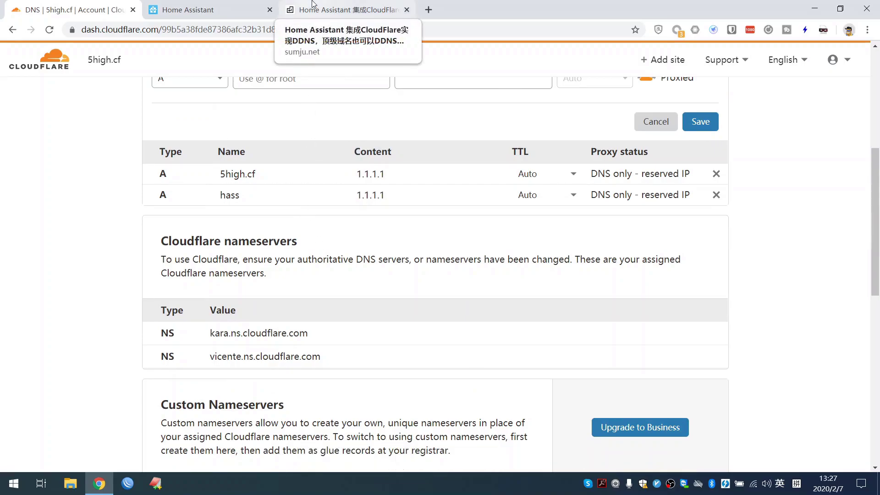
{"action": "left_click", "coordinate": [312, 3]}
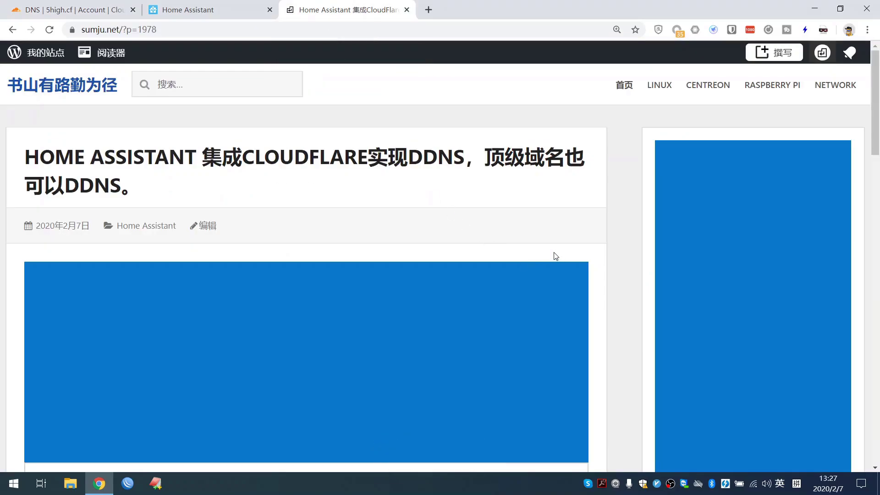
{"action": "scroll", "coordinate": [577, 255], "scroll_direction": "down", "scroll_amount": 5}
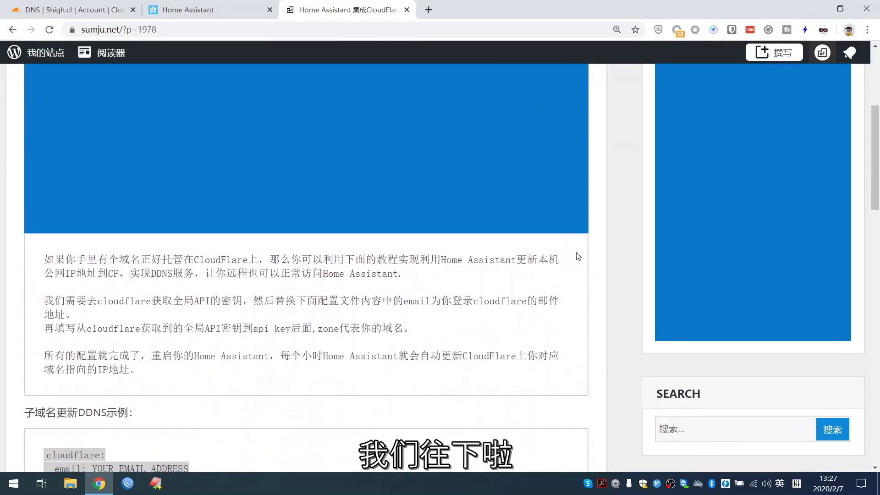
{"action": "scroll", "coordinate": [578, 256], "scroll_direction": "down", "scroll_amount": 1}
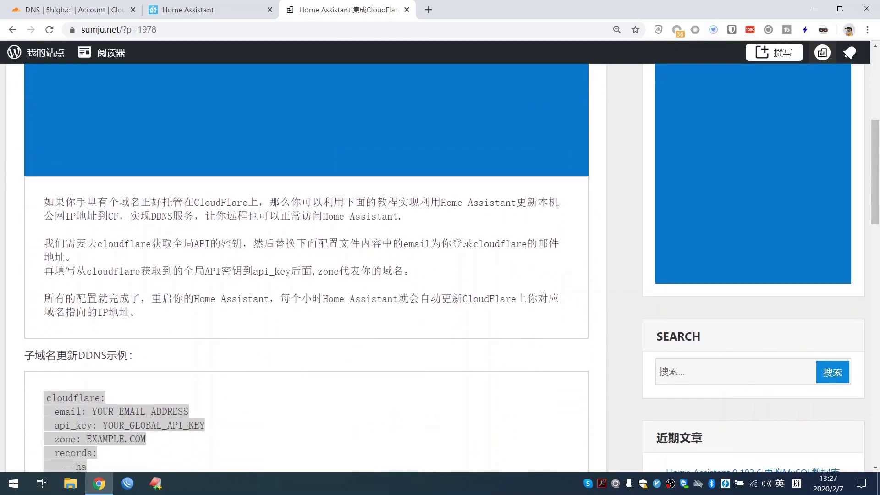
{"action": "scroll", "coordinate": [532, 297], "scroll_direction": "down", "scroll_amount": 5}
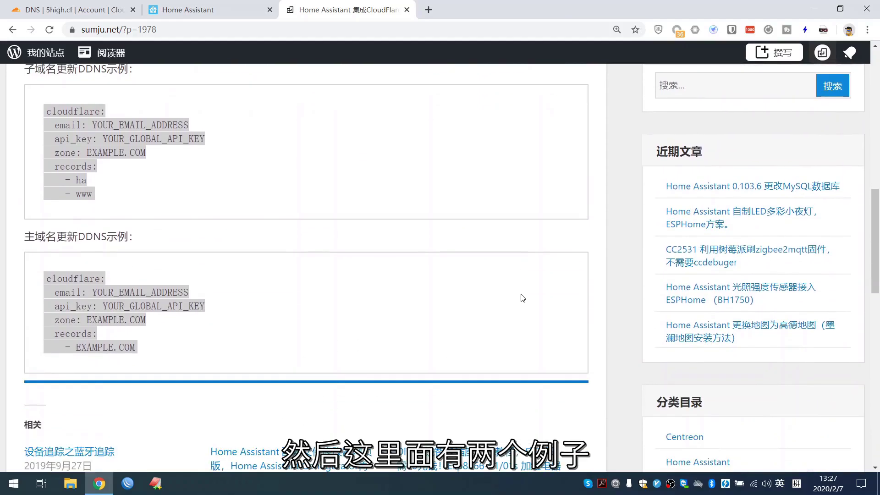
{"action": "scroll", "coordinate": [523, 298], "scroll_direction": "up", "scroll_amount": 1}
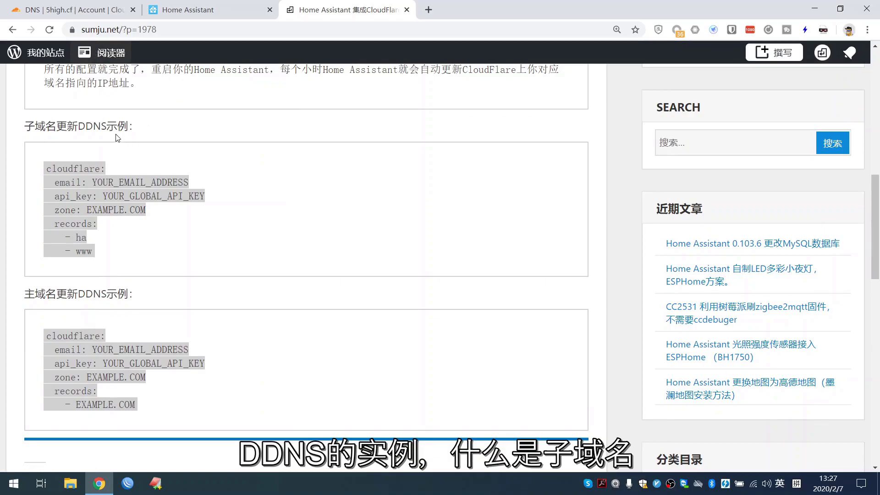
Return to the Cloudflare DNS records and examine the names of the hass subdomain record and the 5high.cf root record.
{"action": "left_click", "coordinate": [66, 3]}
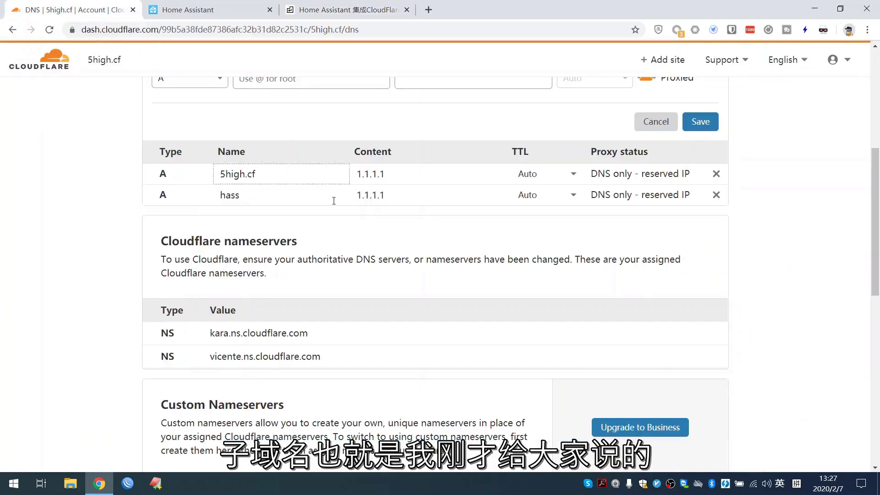
{"action": "left_click", "coordinate": [243, 196]}
{"action": "left_click_drag", "start_coordinate": [249, 198], "coordinate": [213, 198]}
{"action": "left_click", "coordinate": [224, 222]}
{"action": "scroll", "coordinate": [229, 207], "scroll_direction": "up", "scroll_amount": 2}
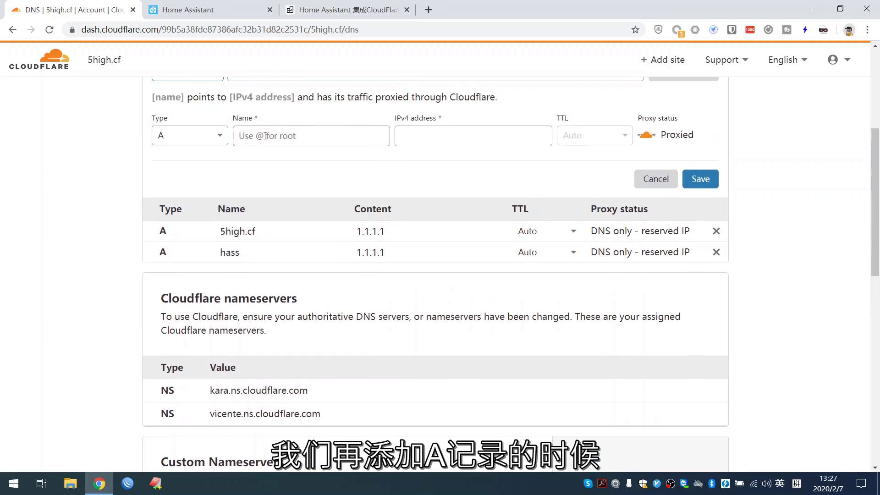
{"action": "left_click", "coordinate": [265, 136]}
{"action": "left_click", "coordinate": [180, 178]}
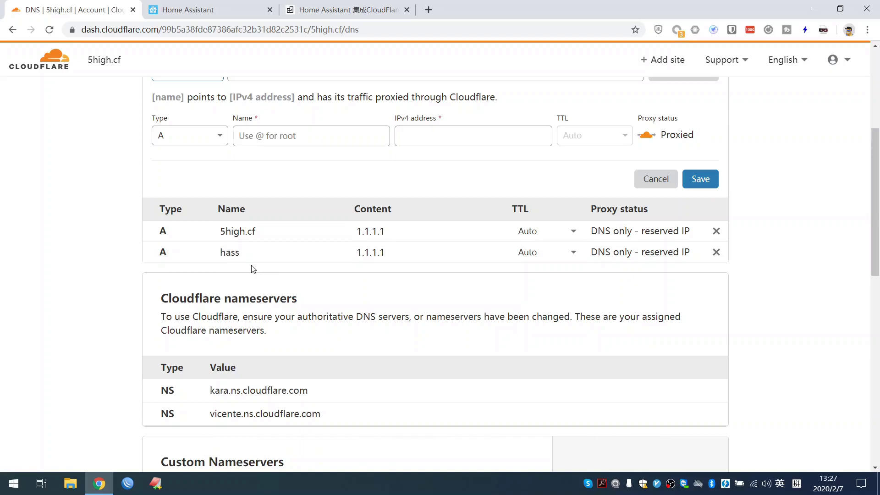
{"action": "left_click", "coordinate": [217, 232]}
{"action": "left_click_drag", "start_coordinate": [218, 231], "coordinate": [264, 232]}
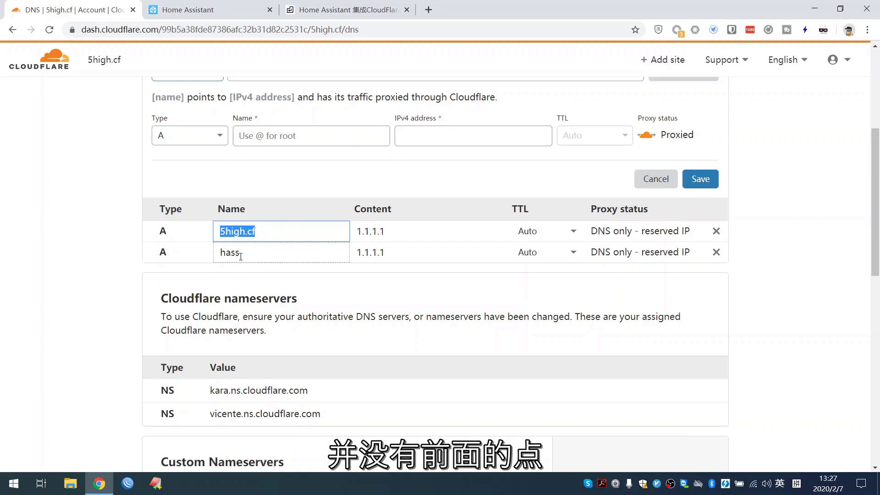
{"action": "left_click", "coordinate": [108, 275]}
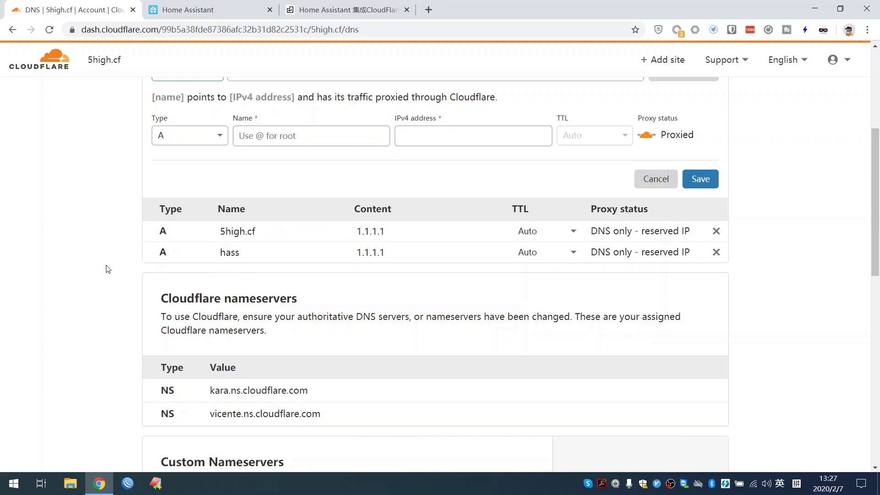
Copy the subdomain DDNS example, from the cloudflare line through the www record, in the sumju.net tutorial article.
{"action": "left_click", "coordinate": [238, 6]}
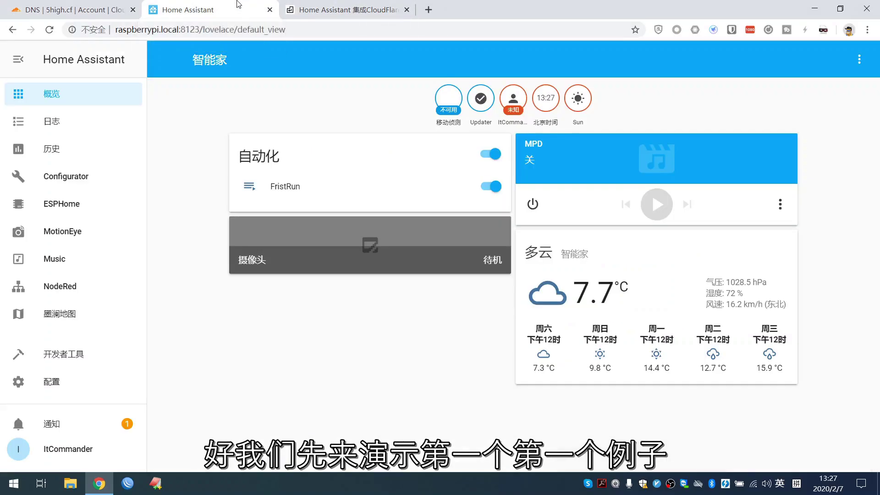
{"action": "left_click", "coordinate": [341, 10]}
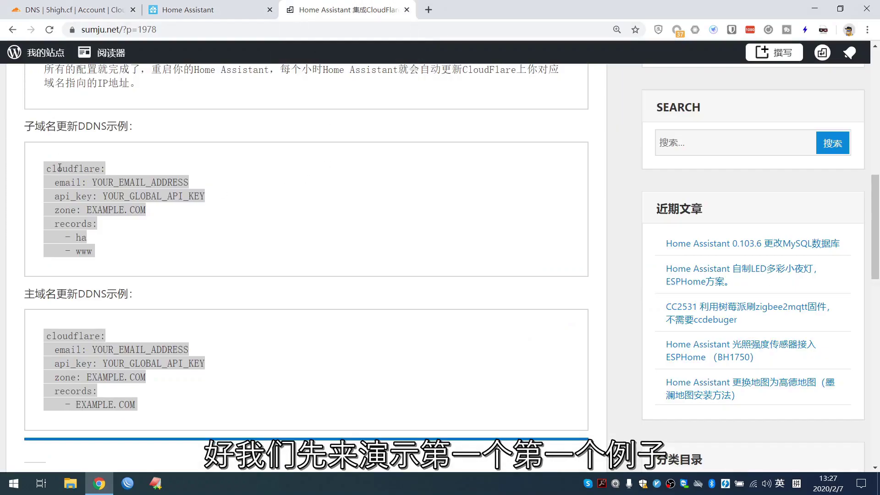
{"action": "left_click_drag", "start_coordinate": [43, 167], "coordinate": [110, 253]}
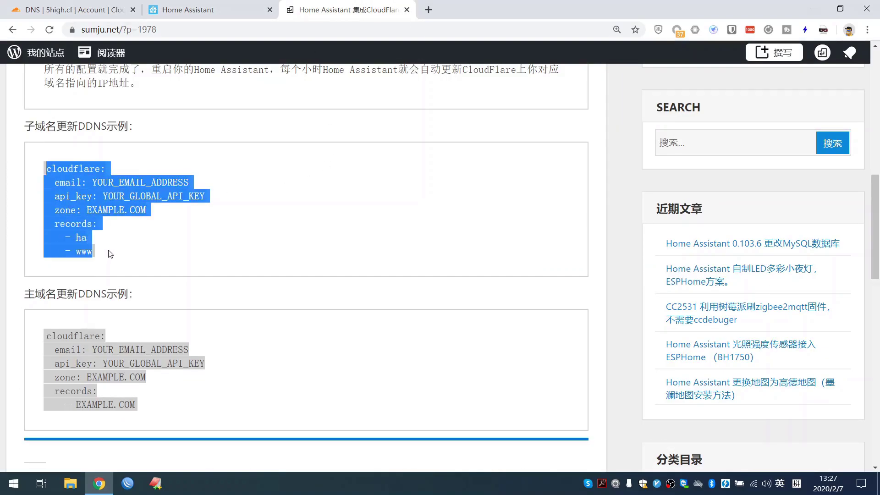
Switch to Home Assistant, open the Configurator and sign in with the saved credentials.
{"action": "left_click", "coordinate": [211, 10]}
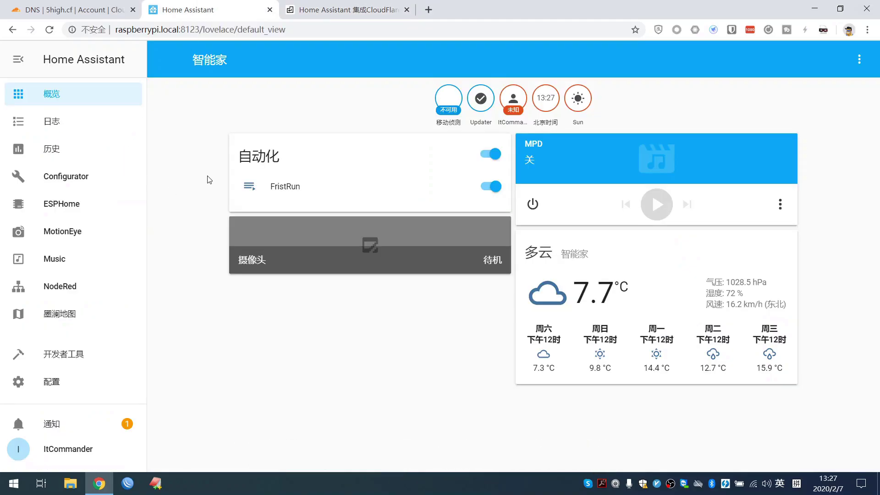
{"action": "left_click", "coordinate": [99, 179]}
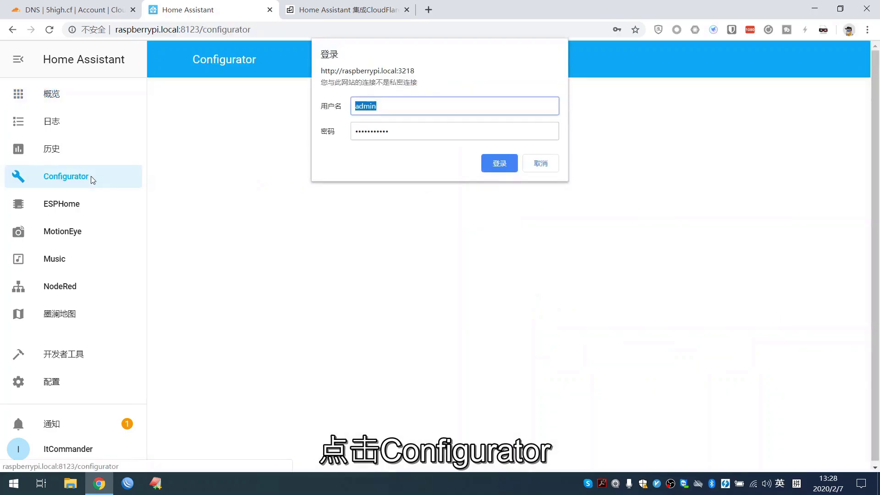
{"action": "left_click", "coordinate": [489, 172]}
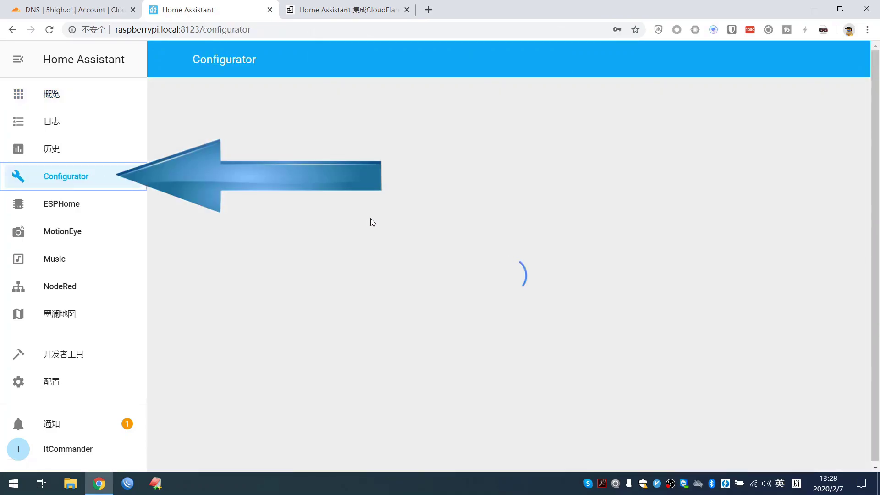
Paste the copied cloudflare block at the end of configuration.yaml, after the panel_custom section.
{"action": "scroll", "coordinate": [495, 305], "scroll_direction": "down", "scroll_amount": 20}
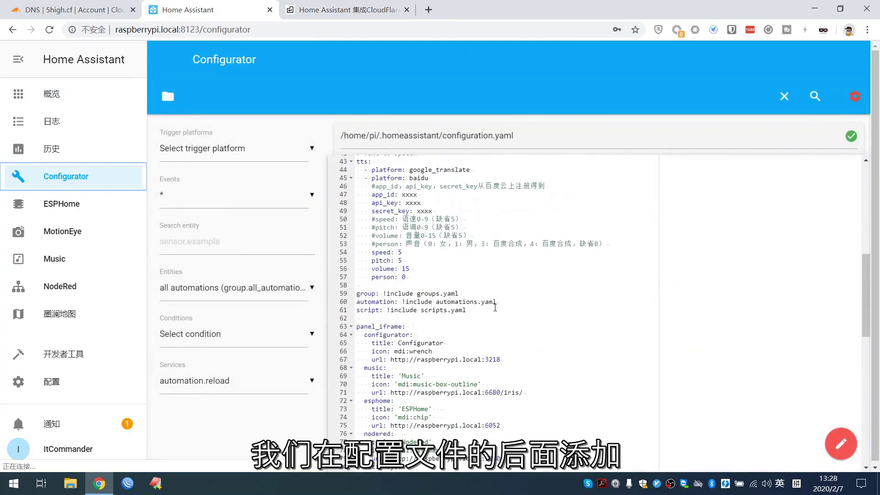
{"action": "left_click", "coordinate": [485, 458]}
{"action": "left_click", "coordinate": [484, 463]}
{"action": "key", "text": "Return"}
{"action": "key", "text": "Return"}
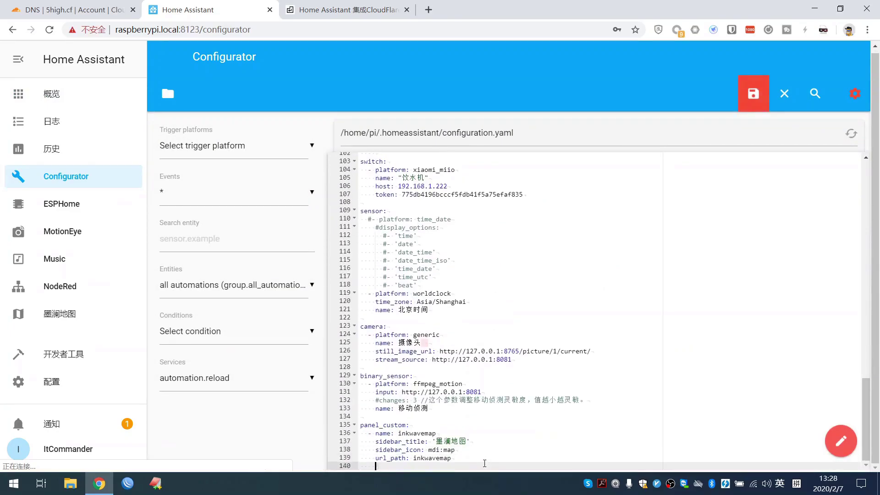
{"action": "key", "text": "ctrl+v"}
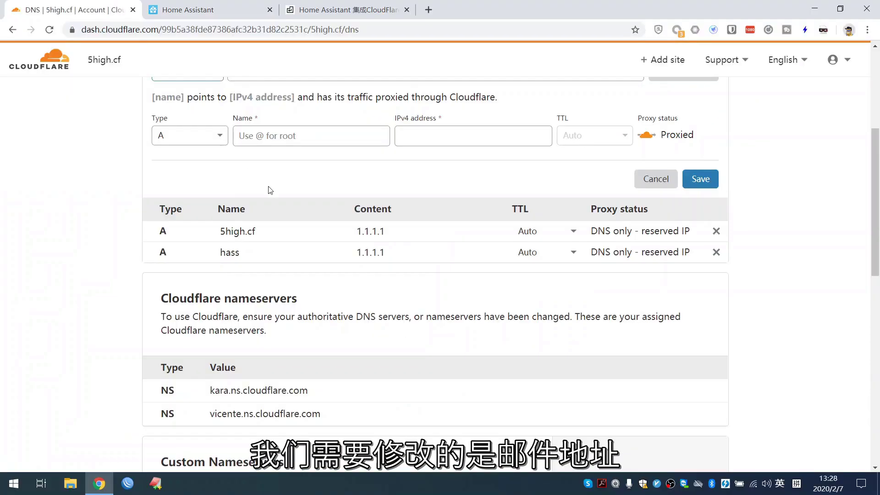
Open the Cloudflare account profile and copy the account's verified email address.
{"action": "scroll", "coordinate": [317, 250], "scroll_direction": "up", "scroll_amount": 5}
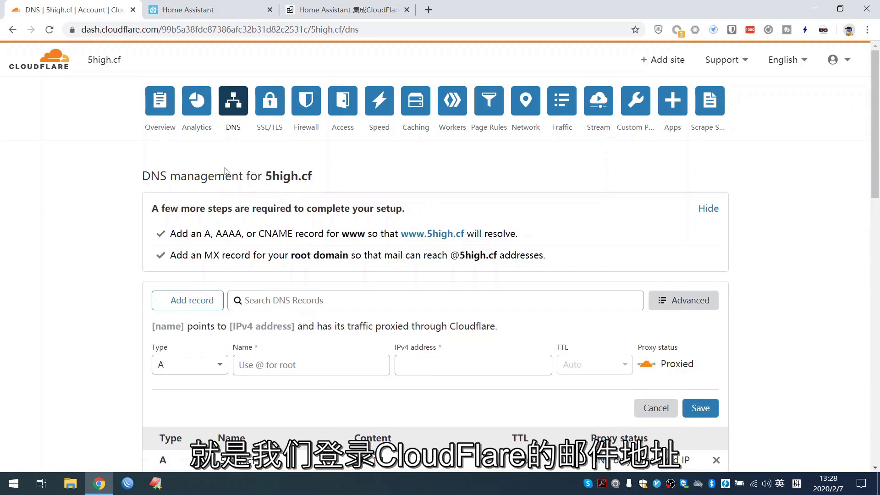
{"action": "left_click", "coordinate": [174, 117]}
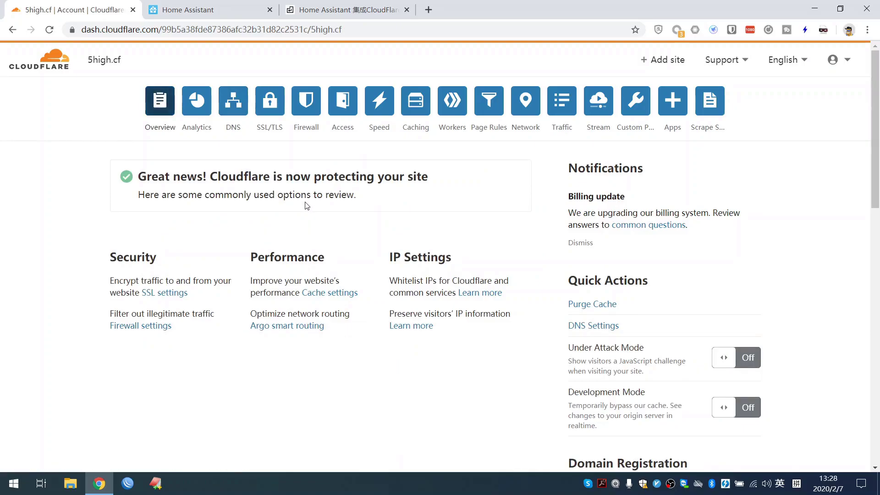
{"action": "left_click", "coordinate": [834, 61]}
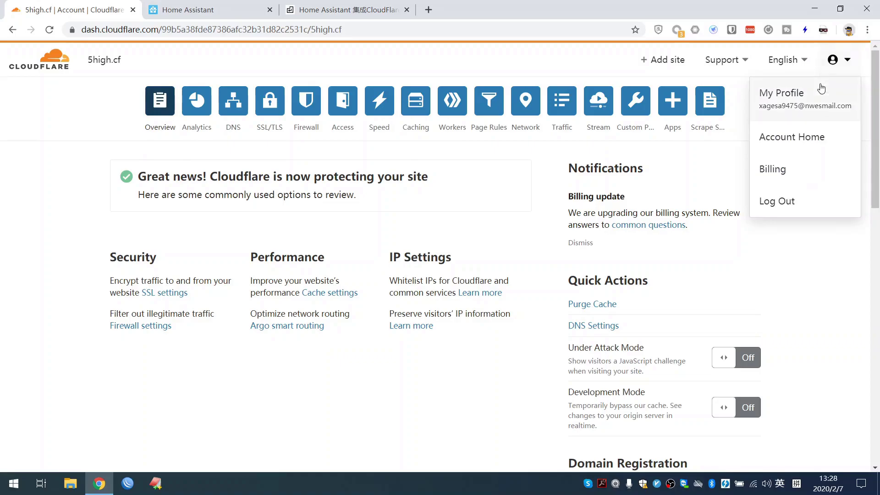
{"action": "left_click", "coordinate": [814, 101]}
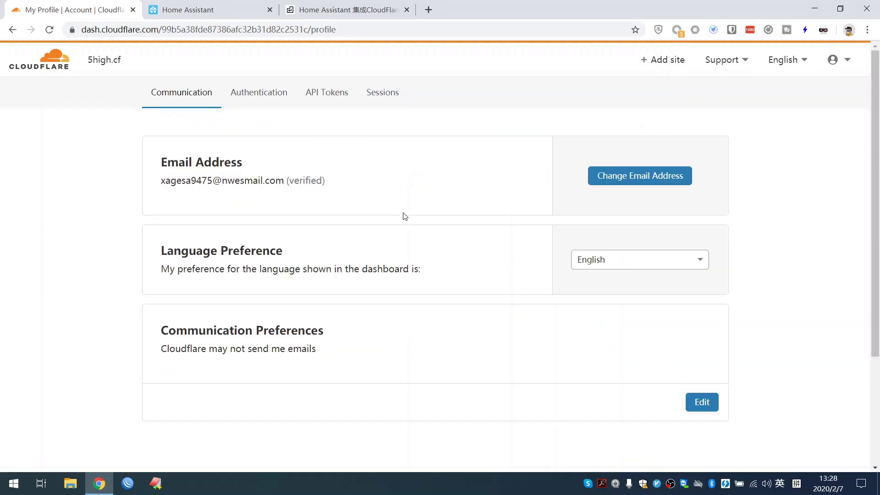
{"action": "left_click_drag", "start_coordinate": [161, 180], "coordinate": [282, 181]}
{"action": "right_click", "coordinate": [275, 180]}
{"action": "left_click", "coordinate": [289, 187]}
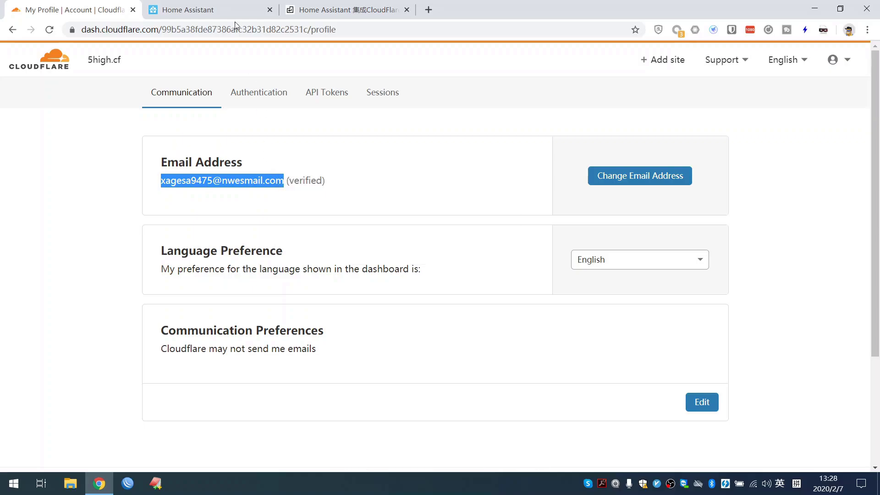
Replace the email placeholder in the cloudflare block of configuration.yaml with the copied account email.
{"action": "left_click", "coordinate": [231, 10]}
{"action": "left_click_drag", "start_coordinate": [395, 424], "coordinate": [464, 424]}
{"action": "key", "text": "ctrl+v"}
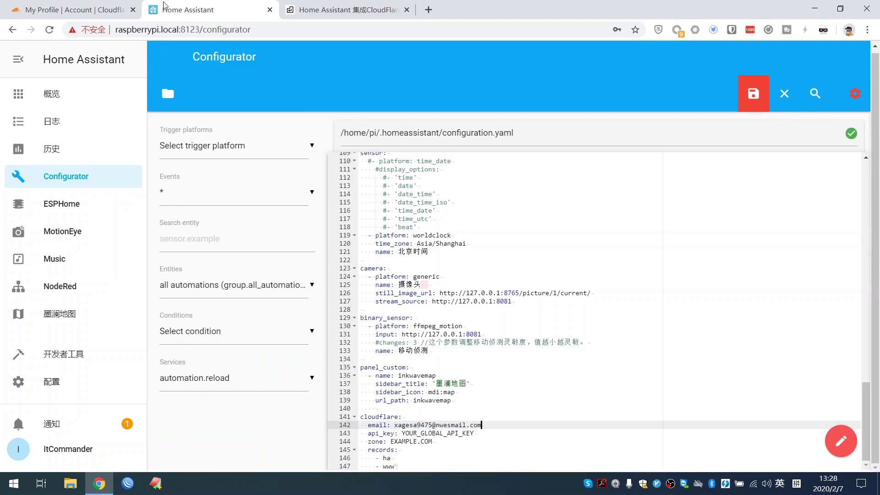
Return to the Cloudflare account home, open the 5high.cf site overview and follow its link for getting an API token.
{"action": "left_click", "coordinate": [105, 9]}
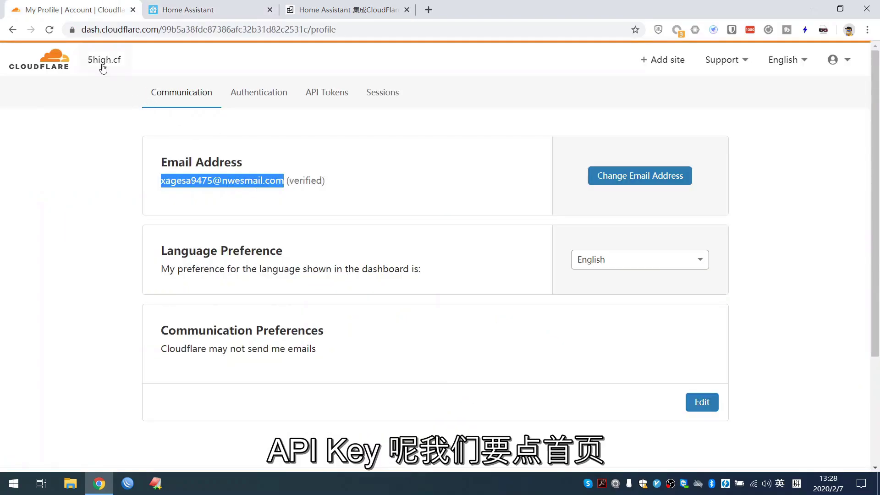
{"action": "left_click", "coordinate": [72, 64]}
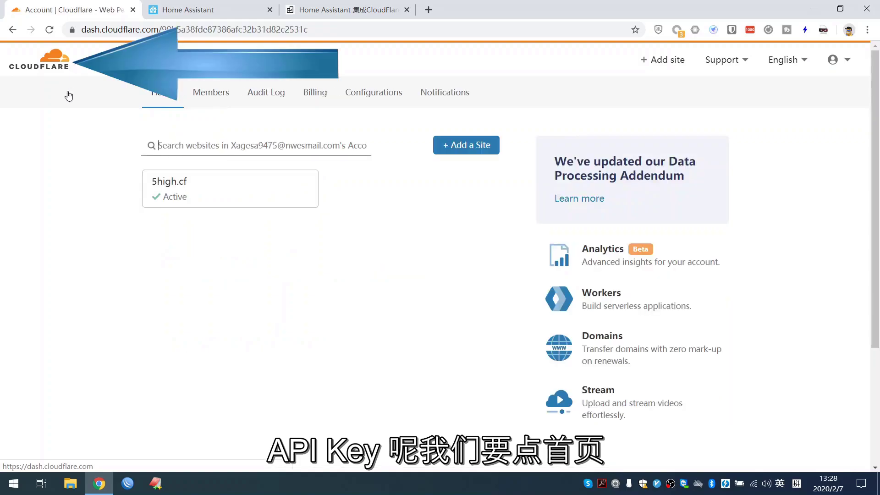
{"action": "scroll", "coordinate": [310, 283], "scroll_direction": "down", "scroll_amount": 3}
{"action": "scroll", "coordinate": [311, 283], "scroll_direction": "up", "scroll_amount": 3}
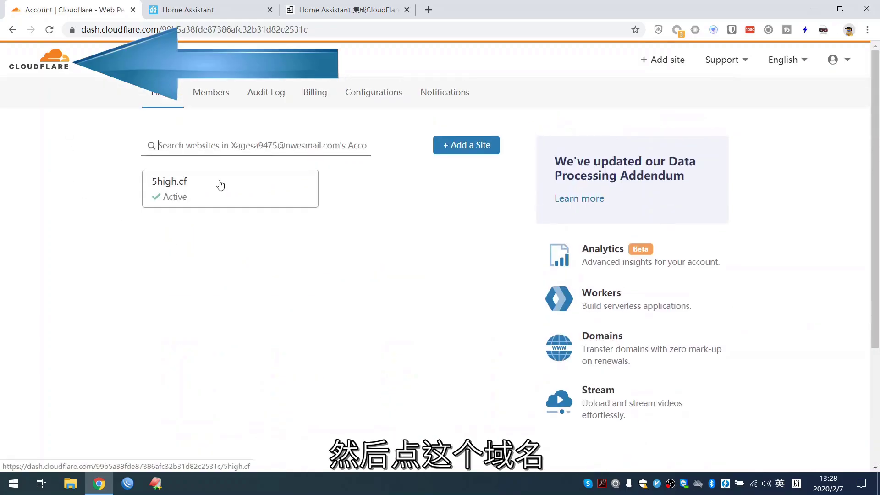
{"action": "left_click", "coordinate": [222, 188]}
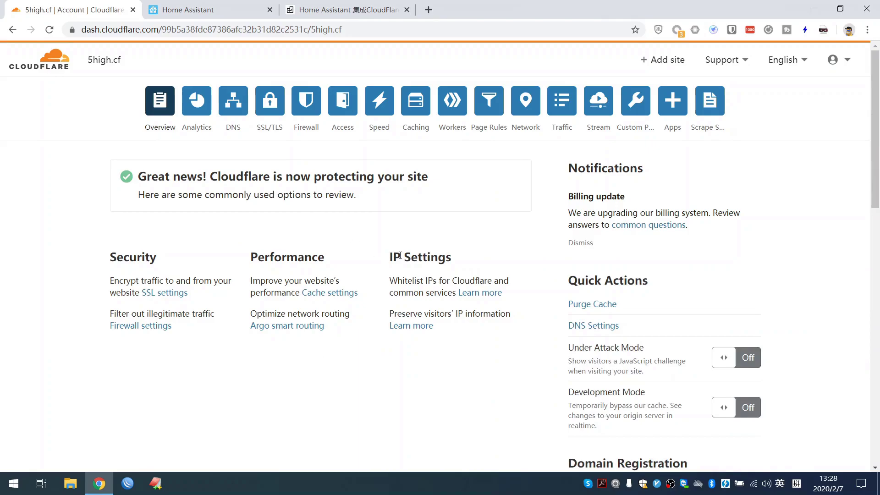
{"action": "scroll", "coordinate": [400, 256], "scroll_direction": "down", "scroll_amount": 10}
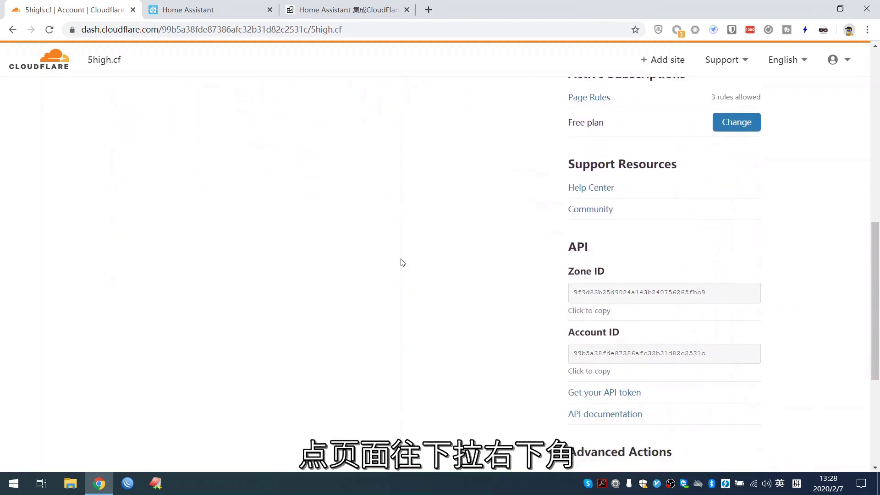
{"action": "scroll", "coordinate": [403, 262], "scroll_direction": "down", "scroll_amount": 5}
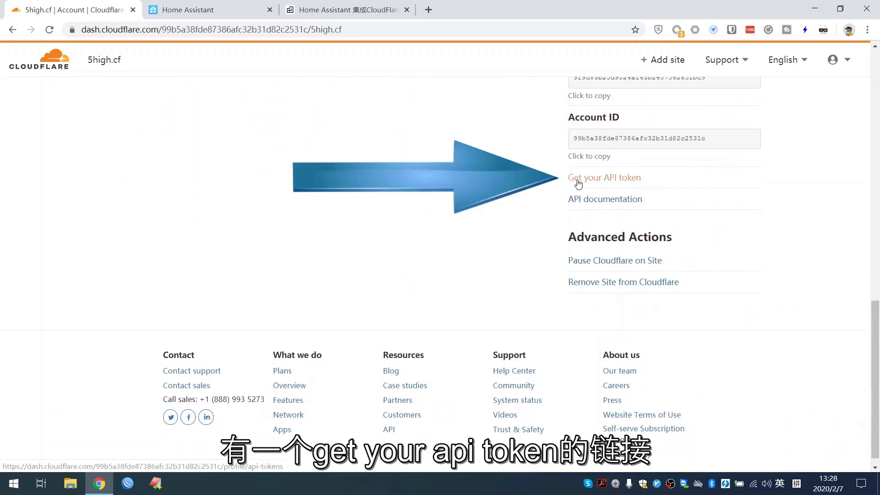
{"action": "left_click", "coordinate": [624, 179]}
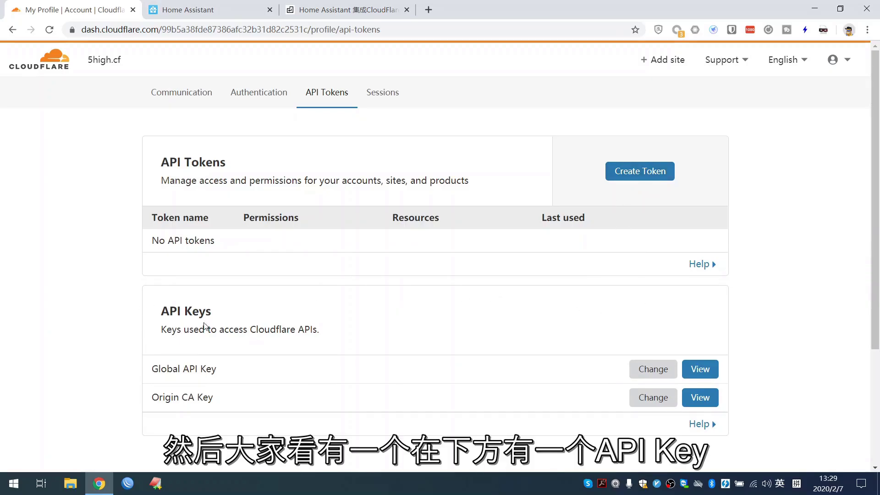
Reveal the Global API Key by entering the account password and the captcha code.
{"action": "left_click_drag", "start_coordinate": [168, 322], "coordinate": [226, 329]}
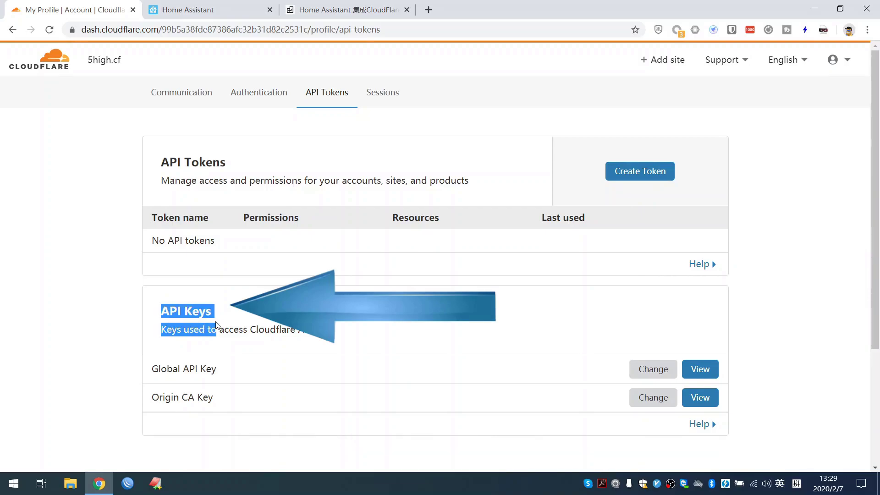
{"action": "left_click", "coordinate": [314, 350]}
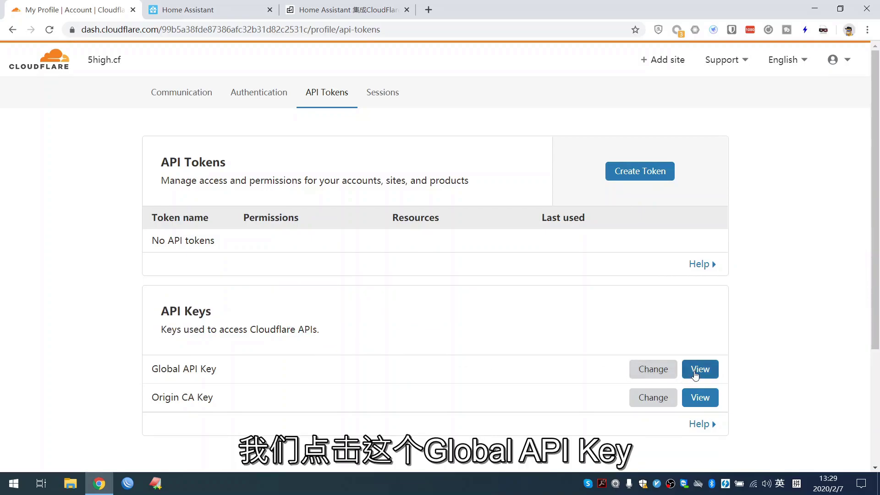
{"action": "left_click_drag", "start_coordinate": [330, 373], "coordinate": [153, 370]}
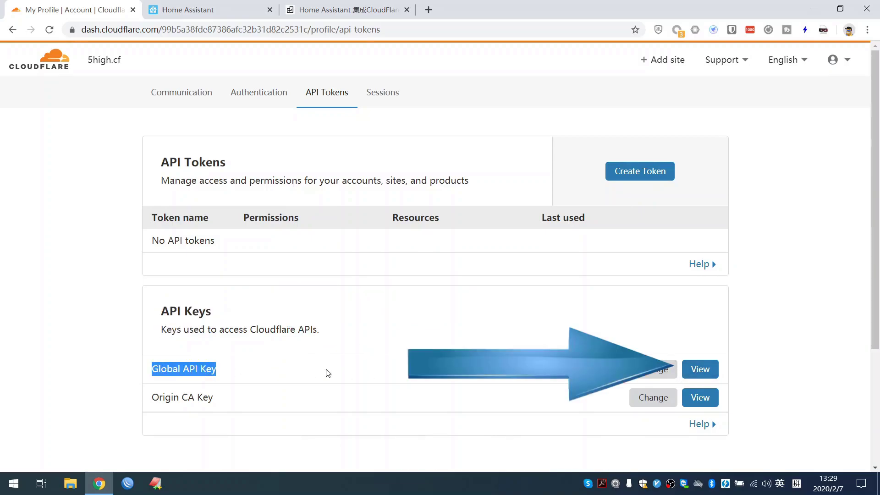
{"action": "left_click", "coordinate": [700, 374]}
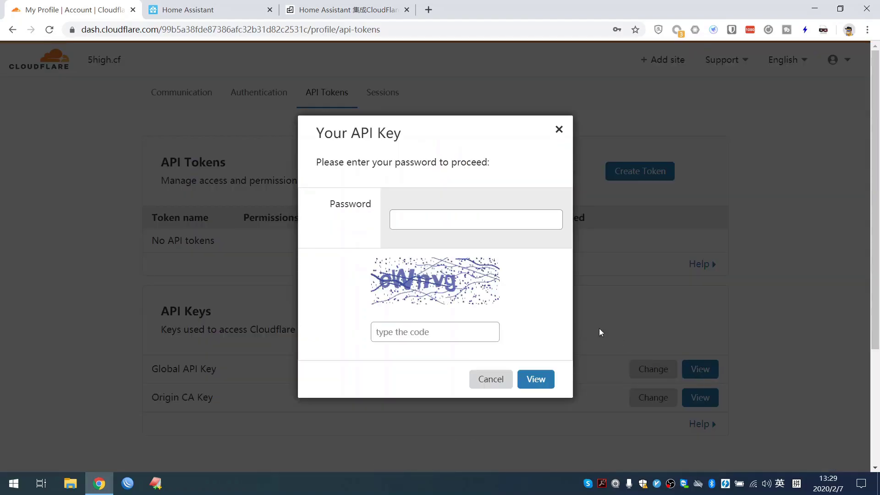
{"action": "left_click", "coordinate": [421, 225]}
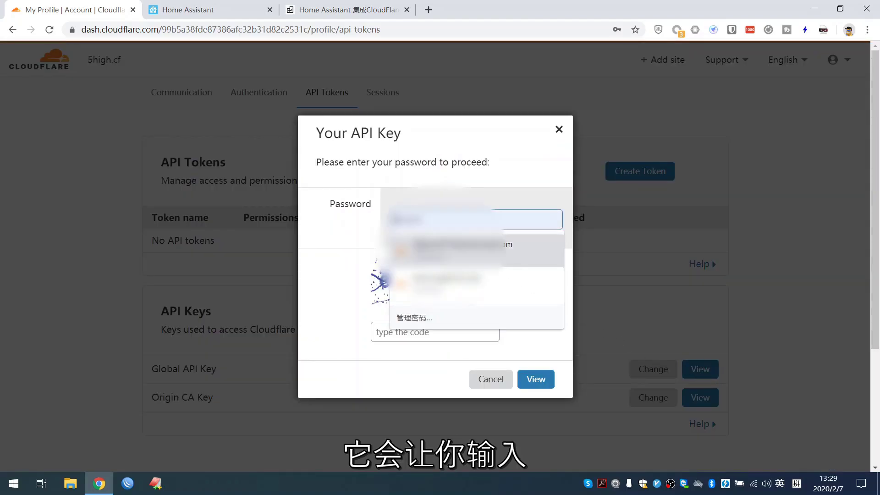
{"action": "left_click", "coordinate": [421, 244]}
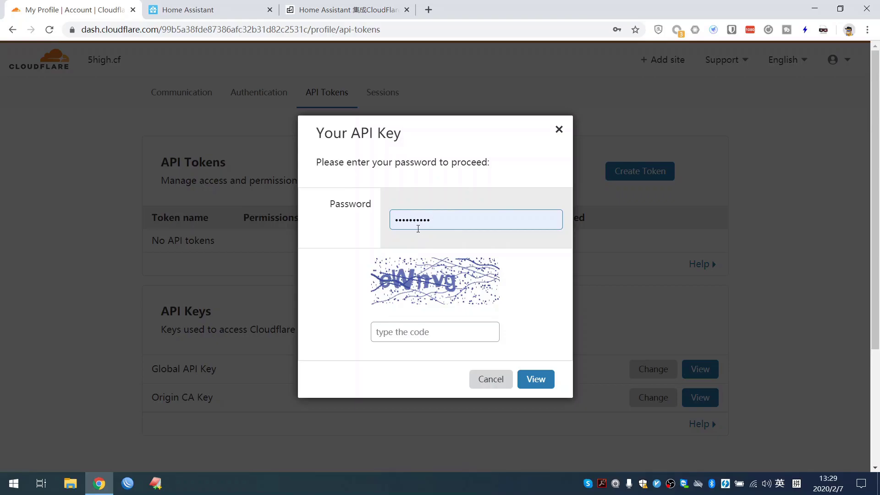
{"action": "left_click", "coordinate": [379, 339]}
{"action": "type", "text": "ewnvg"}
{"action": "left_click", "coordinate": [543, 387]}
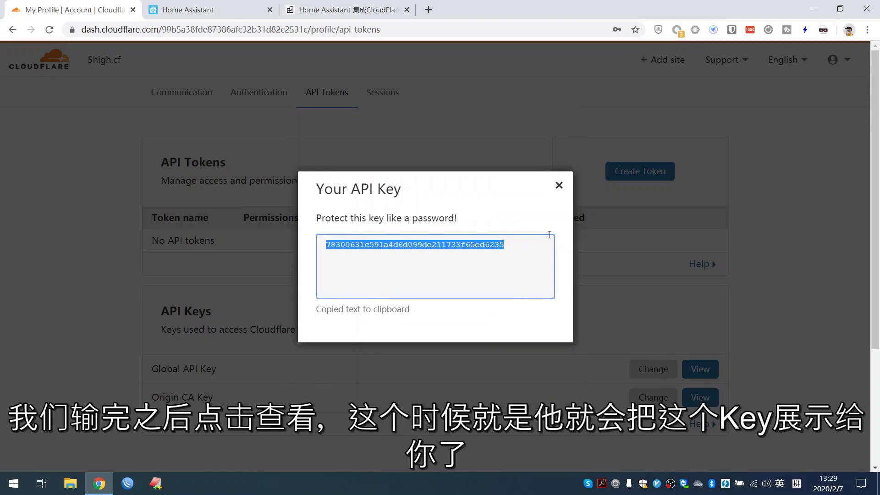
Copy the Global API Key and paste it over the api_key placeholder in Home Assistant's configuration.yaml.
{"action": "right_click", "coordinate": [482, 249]}
{"action": "left_click", "coordinate": [491, 259]}
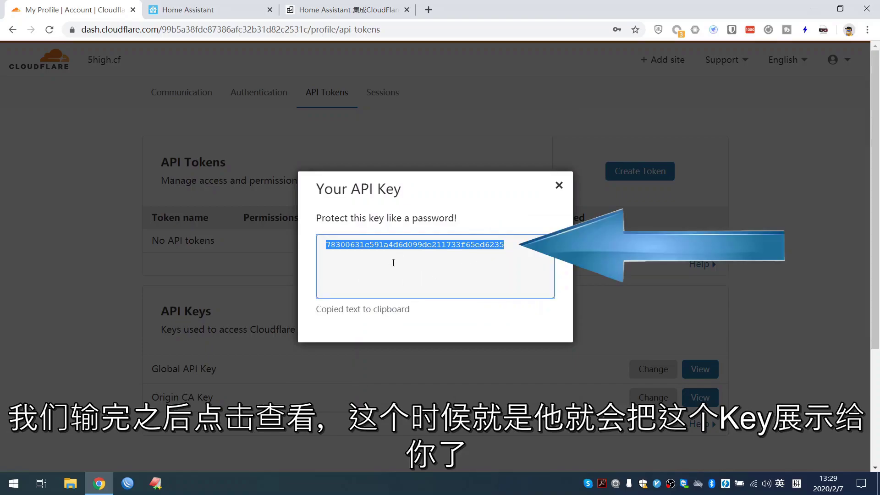
{"action": "left_click", "coordinate": [317, 6]}
{"action": "left_click", "coordinate": [220, 10]}
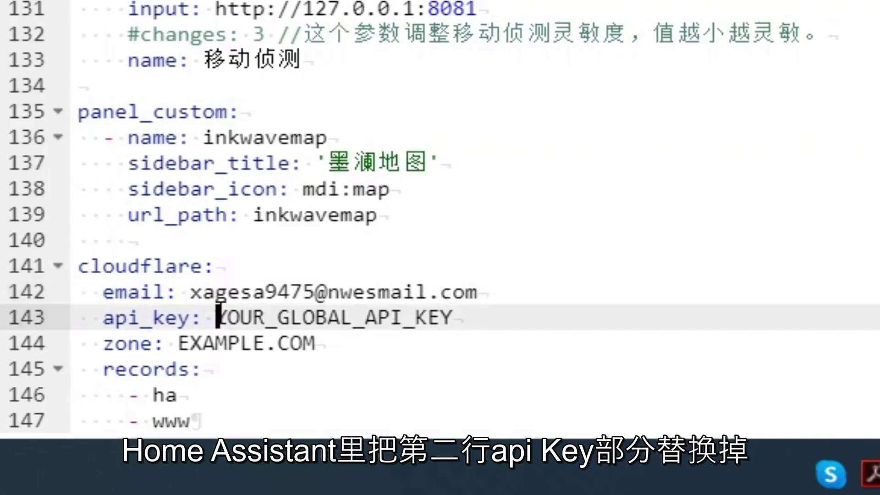
{"action": "left_click_drag", "start_coordinate": [402, 434], "coordinate": [474, 433]}
{"action": "key", "text": "ctrl+v"}
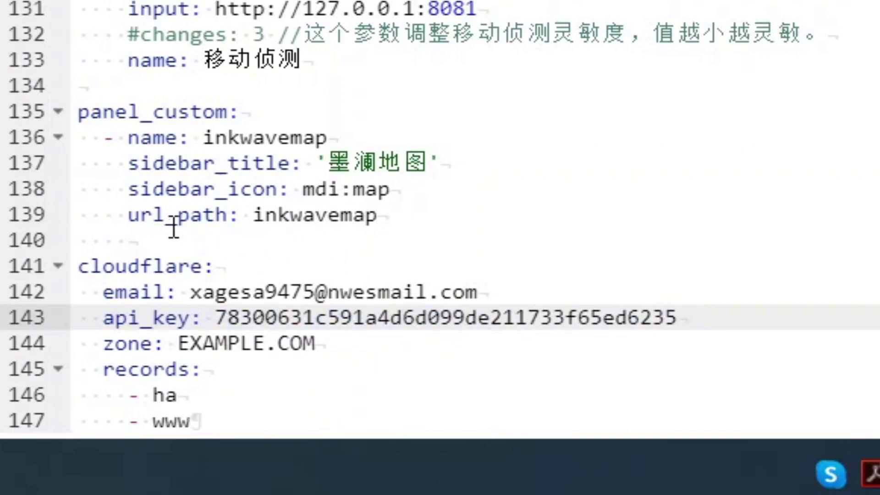
Set the zone in the cloudflare block to 5high.cf.
{"action": "left_click", "coordinate": [179, 343]}
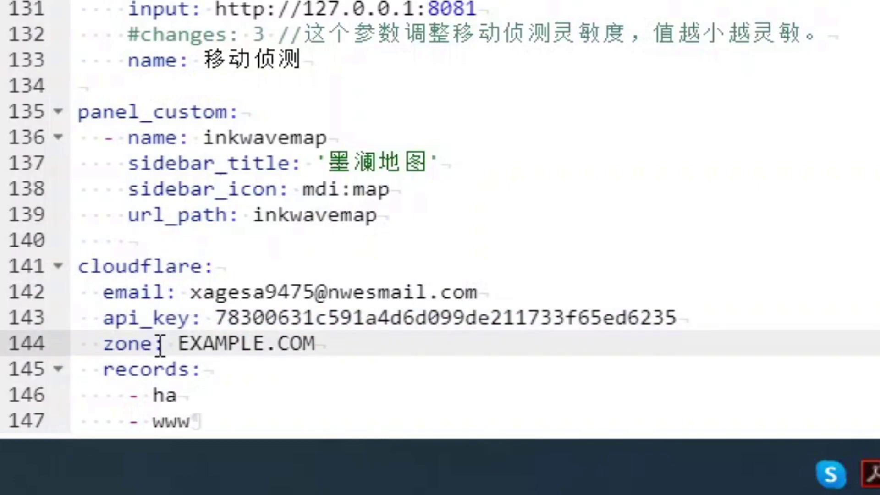
{"action": "left_click_drag", "start_coordinate": [179, 344], "coordinate": [315, 353]}
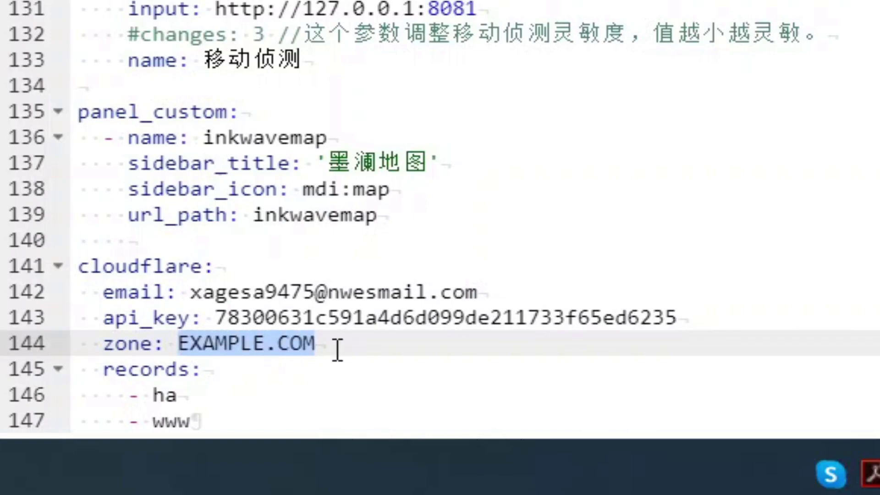
{"action": "type", "text": "5high.cf"}
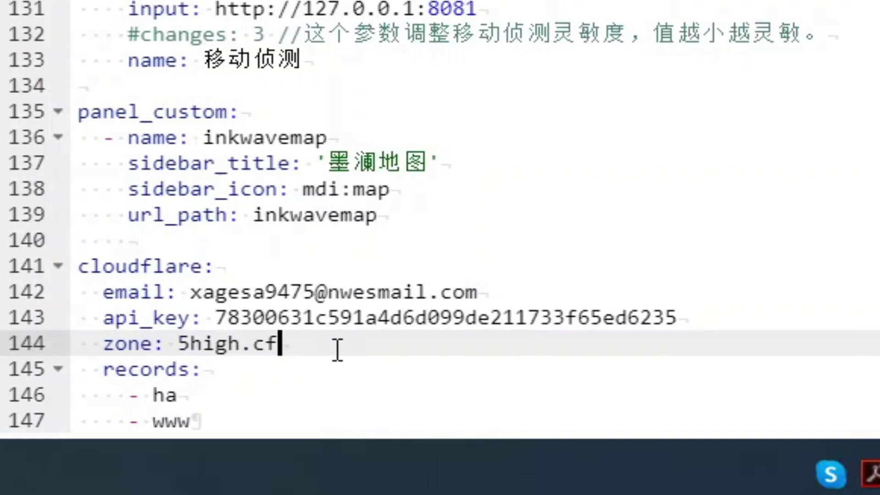
Switch to Cloudflare and look up the subdomain's record name in the DNS records of 5high.cf.
{"action": "left_click", "coordinate": [208, 414]}
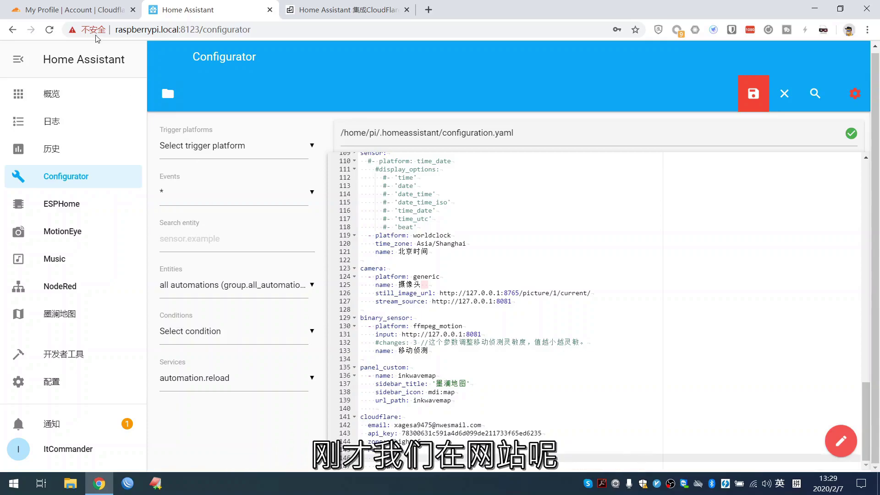
{"action": "left_click", "coordinate": [55, 11]}
{"action": "left_click", "coordinate": [559, 185]}
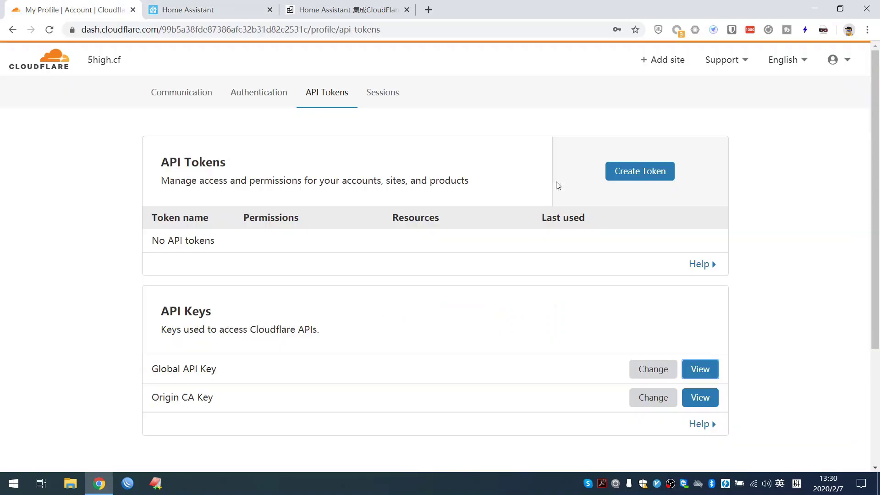
{"action": "left_click", "coordinate": [110, 68]}
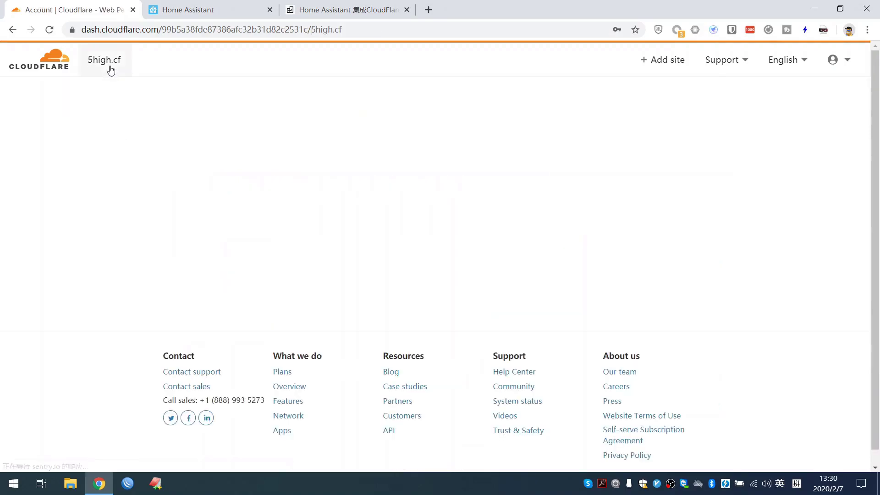
{"action": "left_click", "coordinate": [243, 95]}
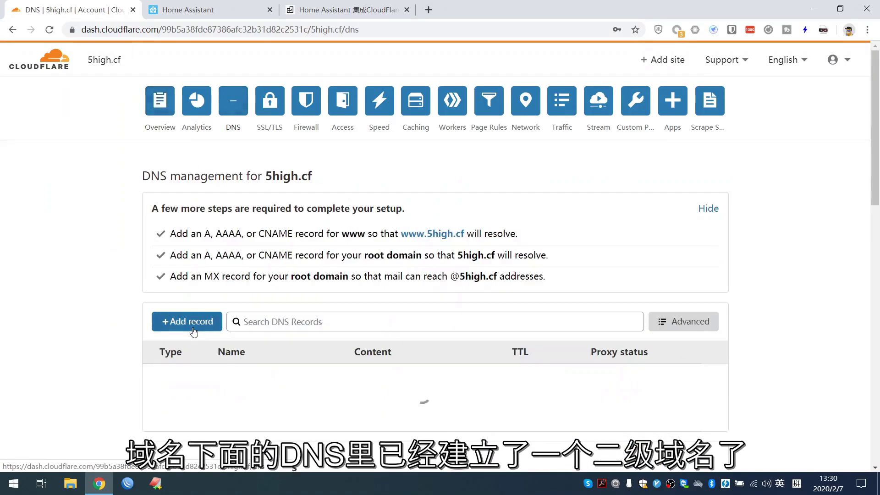
{"action": "scroll", "coordinate": [186, 343], "scroll_direction": "down", "scroll_amount": 3}
{"action": "left_click", "coordinate": [230, 145]}
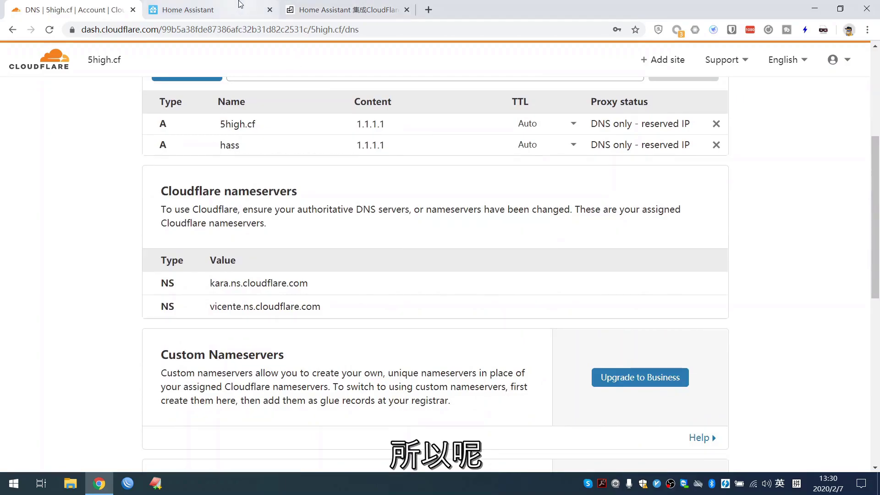
Return to Home Assistant's configuration.yaml and change the first entry under the cloudflare records to hass.
{"action": "left_click", "coordinate": [210, 10]}
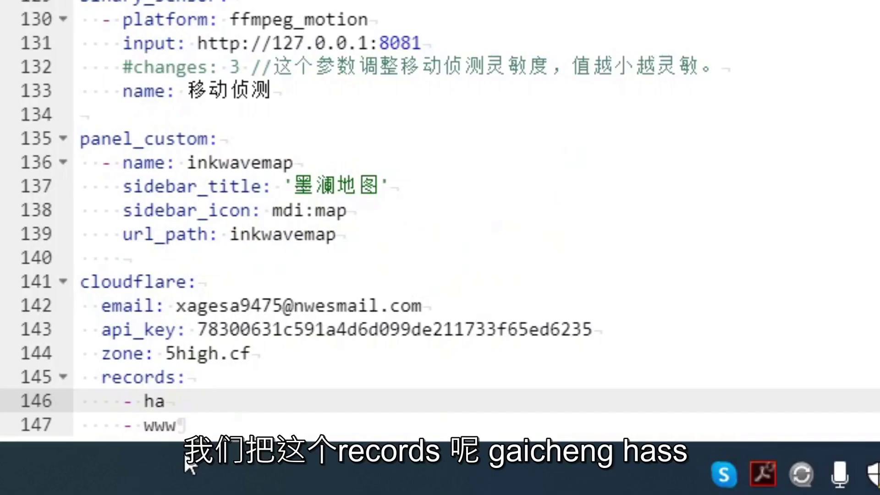
{"action": "left_click", "coordinate": [172, 401]}
{"action": "type", "text": "ss"}
Remove the www entry and its line from the cloudflare records list, and save configuration.yaml.
{"action": "left_click", "coordinate": [197, 424]}
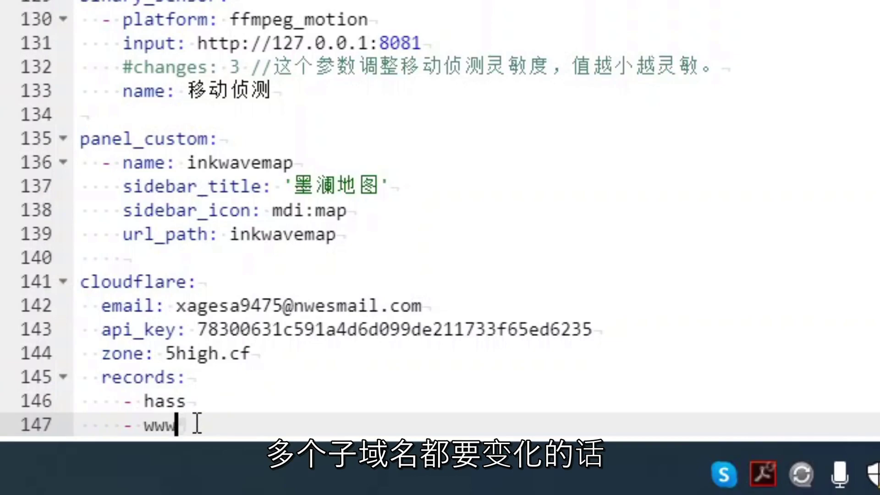
{"action": "left_click", "coordinate": [206, 407]}
{"action": "left_click_drag", "start_coordinate": [198, 421], "coordinate": [79, 419]}
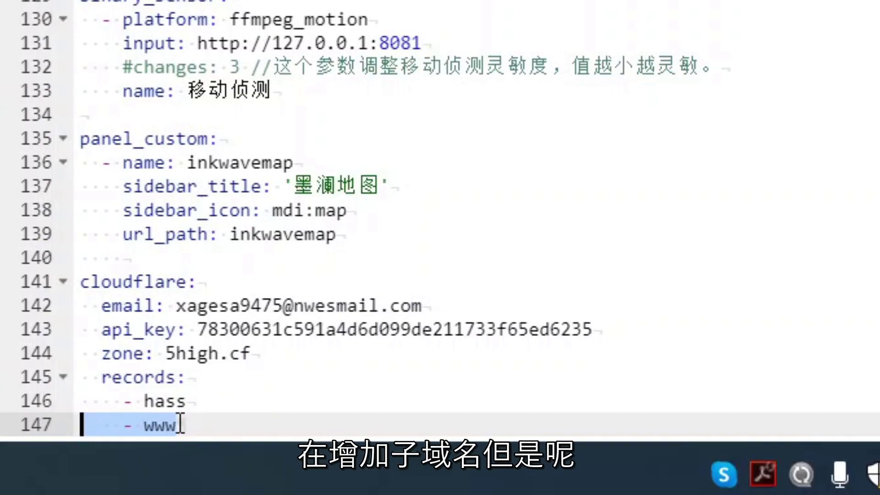
{"action": "key", "text": "BackSpace"}
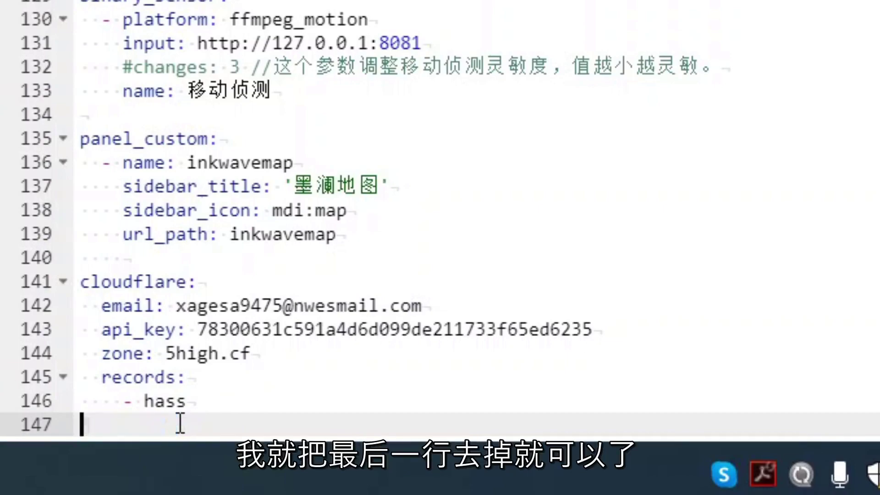
{"action": "key", "text": "BackSpace"}
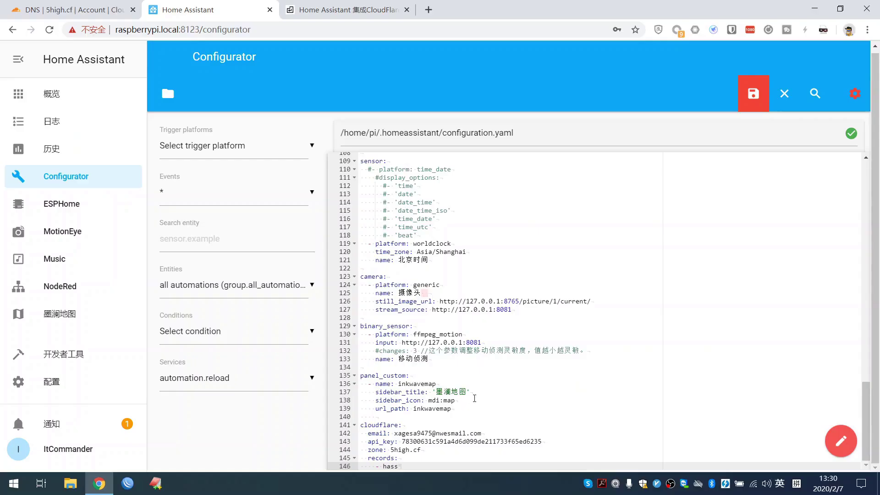
{"action": "left_click", "coordinate": [751, 93]}
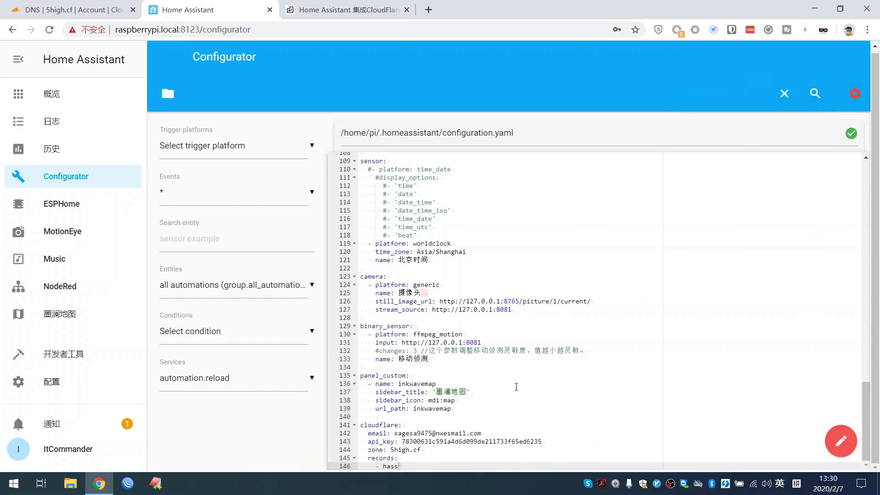
Review the finished cloudflare block and restart Home Assistant from the Configurator.
{"action": "left_click_drag", "start_coordinate": [399, 466], "coordinate": [358, 422]}
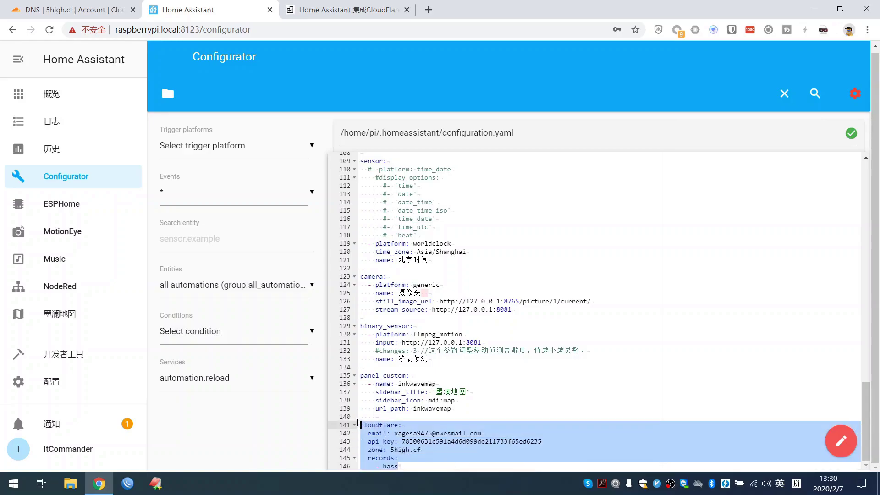
{"action": "left_click", "coordinate": [406, 425]}
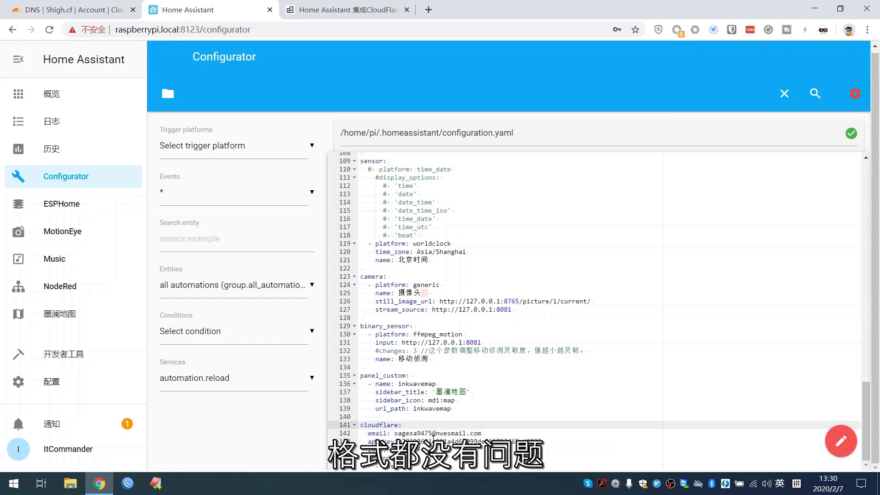
{"action": "left_click", "coordinate": [854, 93]}
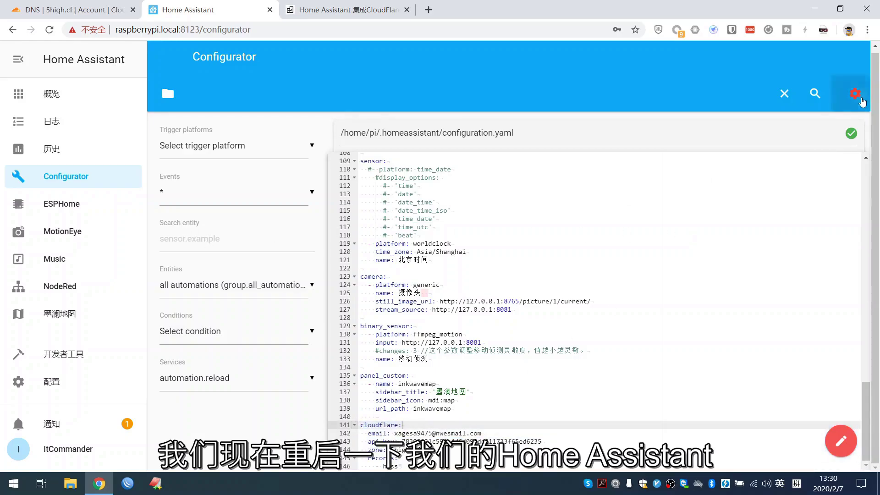
{"action": "left_click", "coordinate": [810, 441]}
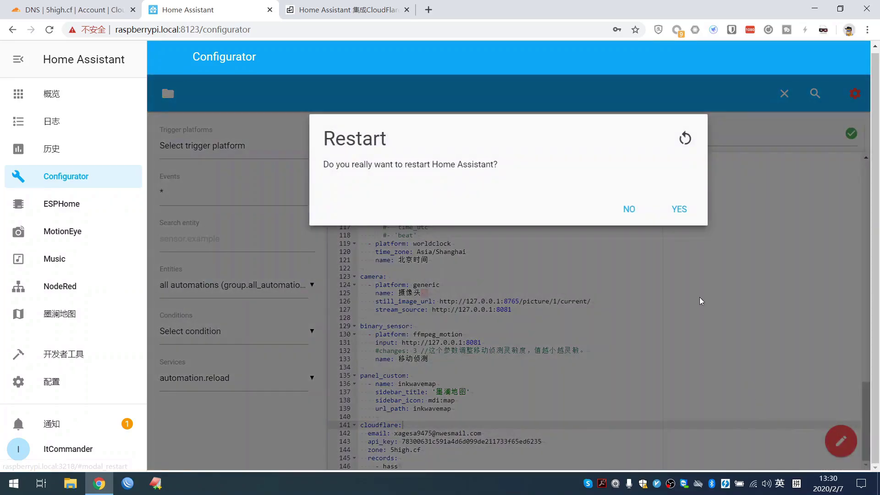
{"action": "left_click", "coordinate": [678, 209]}
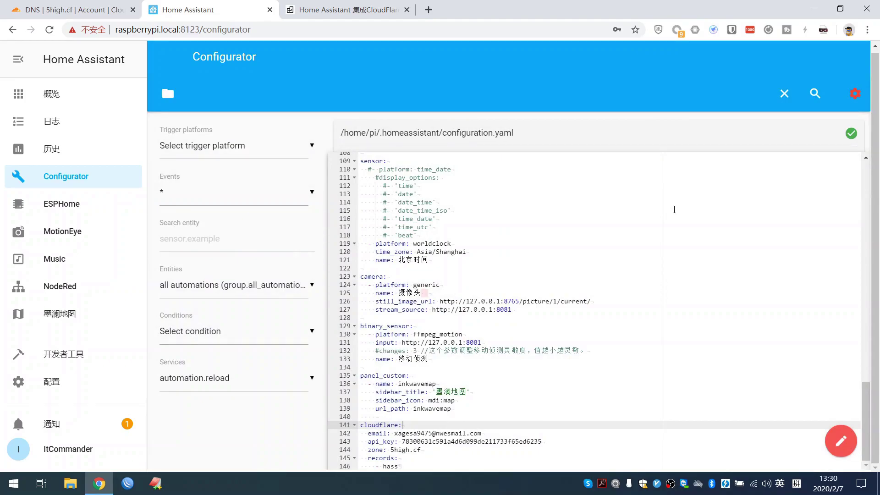
Go to the Home Assistant overview and check the notifications for Cloudflare configuration errors after the restart.
{"action": "left_click", "coordinate": [44, 428]}
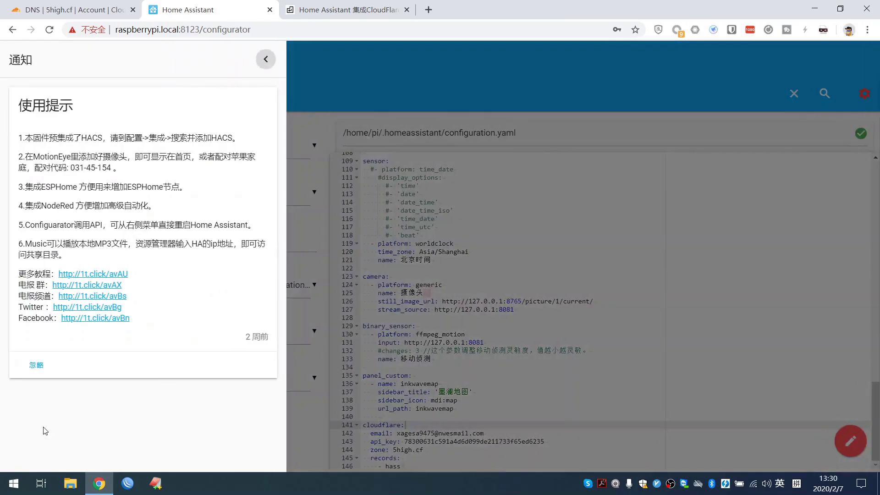
{"action": "left_click", "coordinate": [266, 68]}
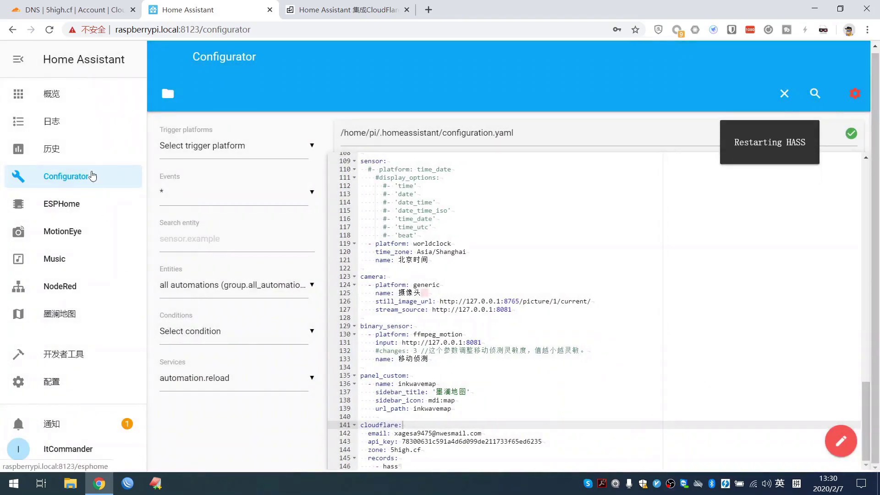
{"action": "left_click", "coordinate": [72, 94]}
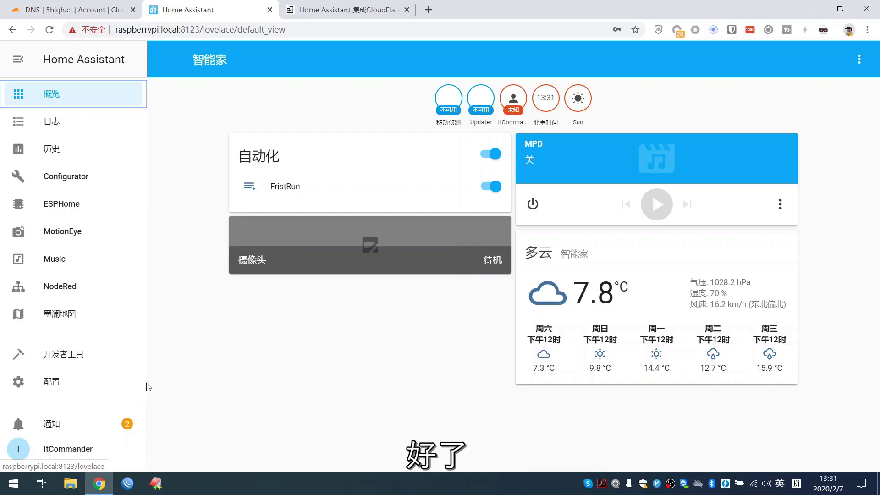
{"action": "left_click", "coordinate": [107, 422]}
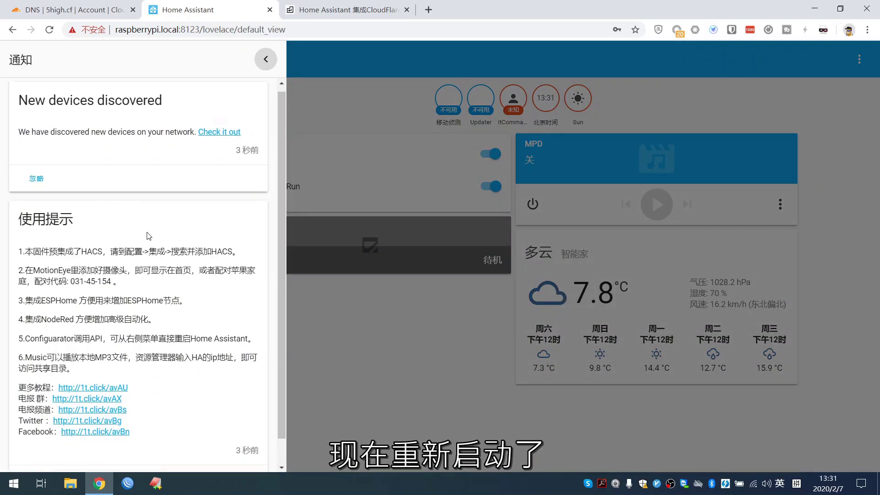
{"action": "scroll", "coordinate": [137, 215], "scroll_direction": "down", "scroll_amount": 1}
{"action": "scroll", "coordinate": [105, 191], "scroll_direction": "up", "scroll_amount": 1}
{"action": "scroll", "coordinate": [270, 57], "scroll_direction": "down", "scroll_amount": 1}
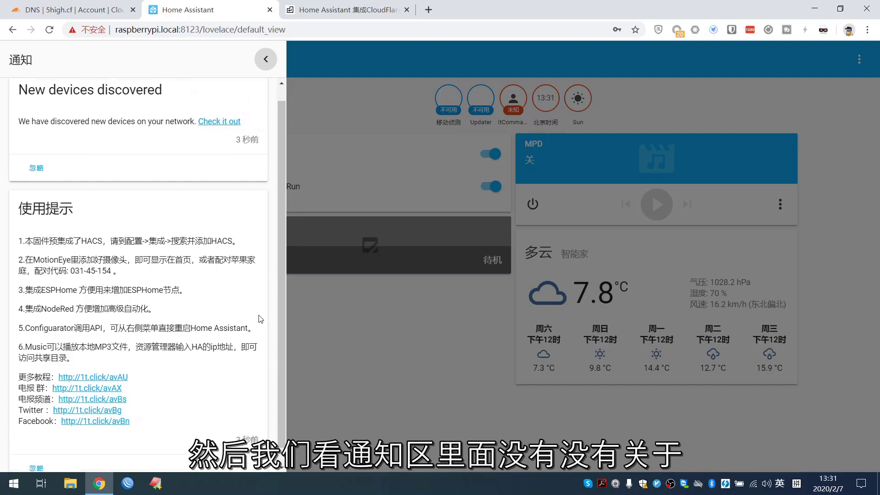
{"action": "left_click", "coordinate": [267, 60]}
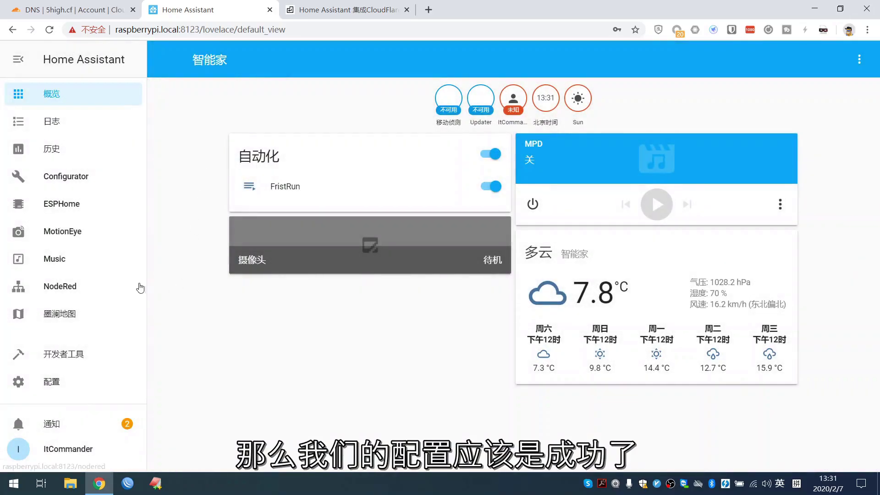
Call the cloudflare.update_records service from Home Assistant's developer tools, without any service data.
{"action": "left_click", "coordinate": [85, 361]}
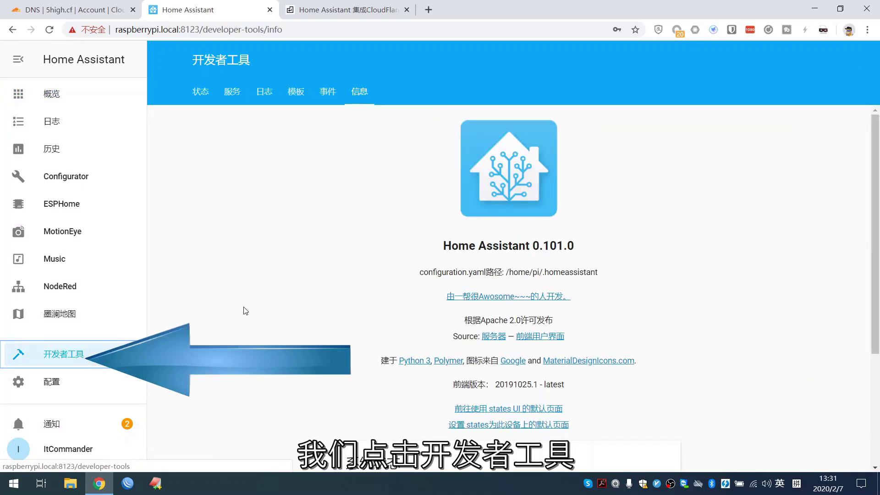
{"action": "left_click", "coordinate": [232, 96]}
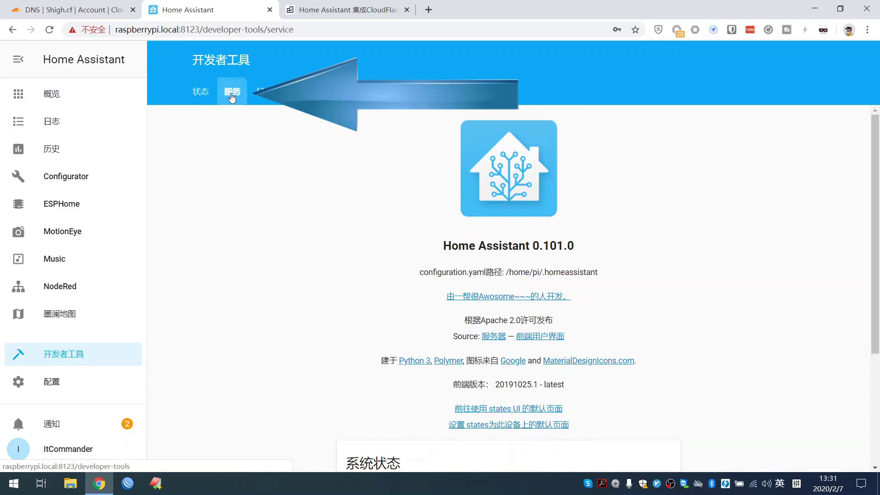
{"action": "left_click", "coordinate": [377, 167]}
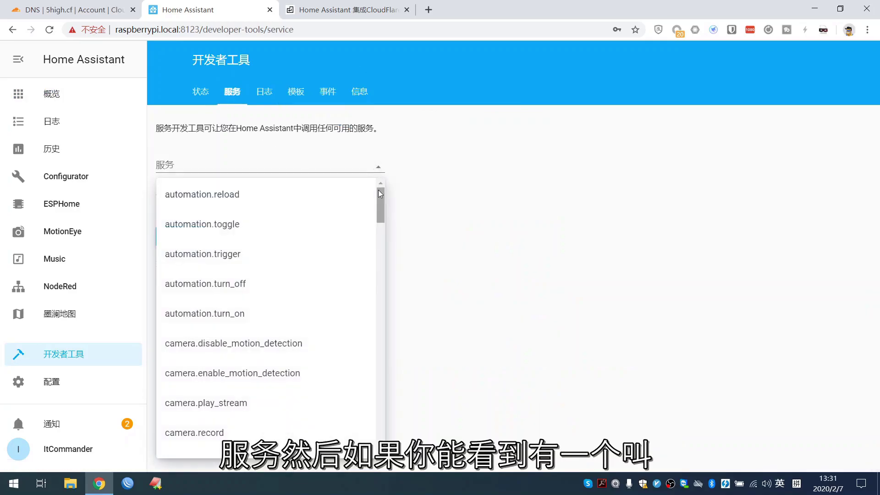
{"action": "left_click_drag", "start_coordinate": [380, 196], "coordinate": [378, 230]}
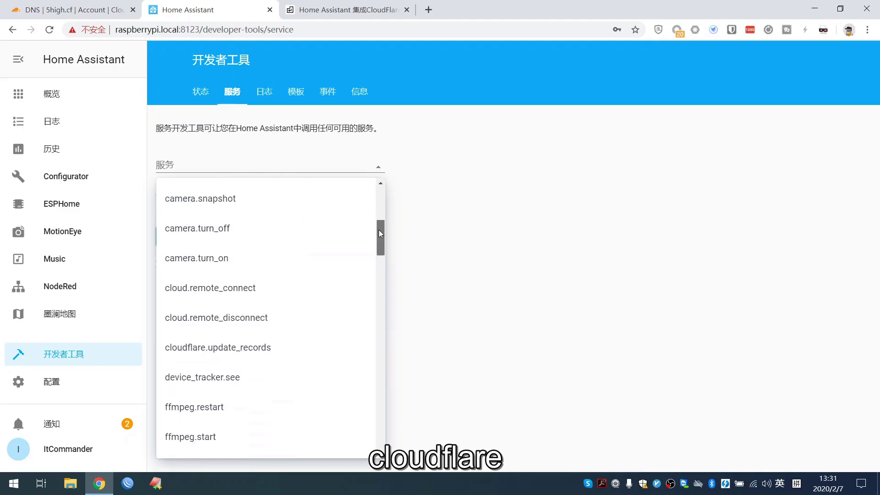
{"action": "left_click", "coordinate": [230, 349]}
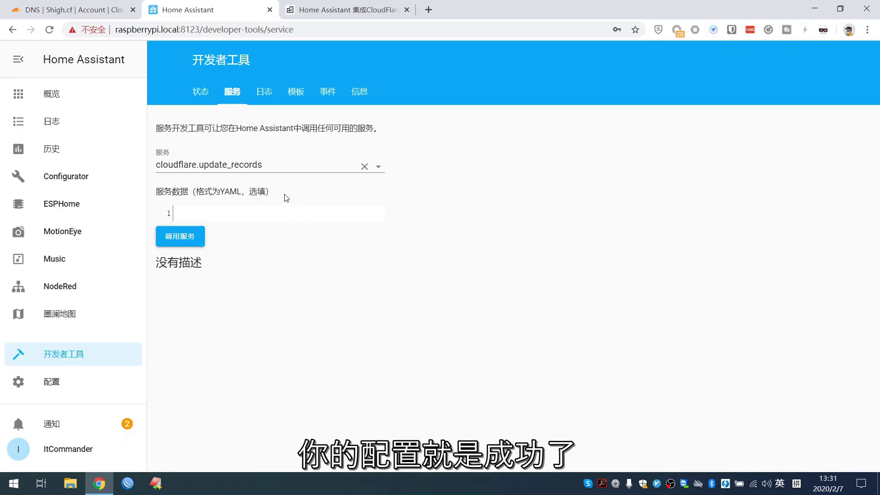
{"action": "left_click", "coordinate": [168, 239]}
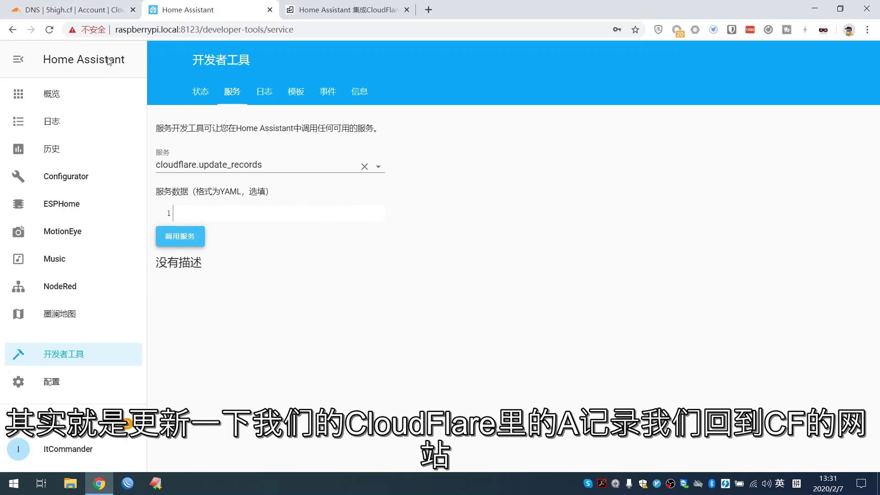
Switch back to Cloudflare and examine the IP address of the hass A record before refreshing.
{"action": "left_click", "coordinate": [76, 9]}
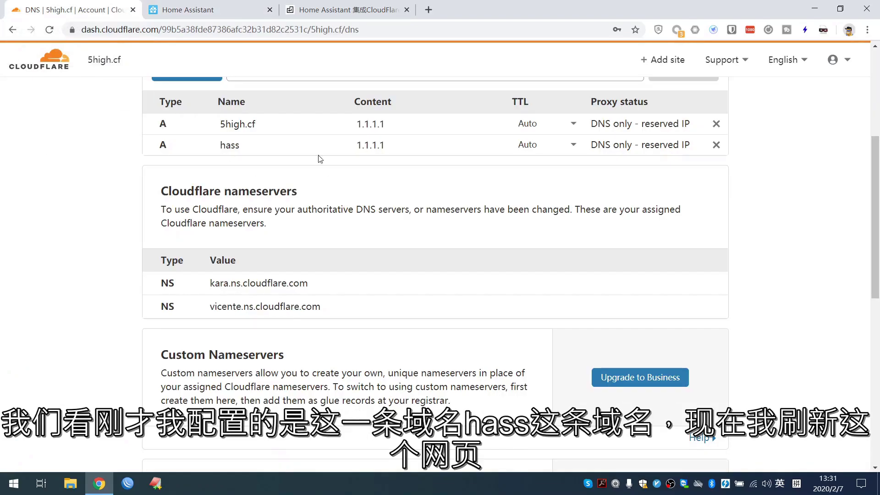
{"action": "double_click", "coordinate": [243, 145]}
{"action": "left_click", "coordinate": [203, 154]}
{"action": "left_click_drag", "start_coordinate": [161, 152], "coordinate": [398, 150]}
{"action": "left_click", "coordinate": [405, 145]}
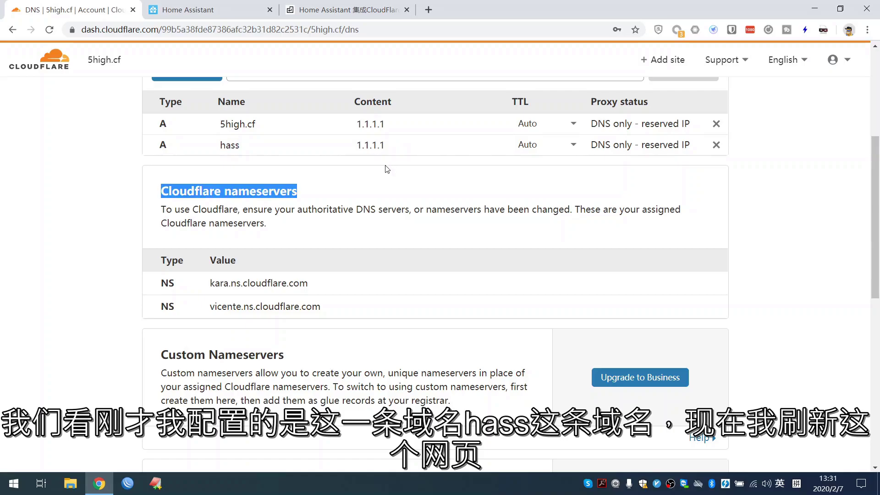
{"action": "left_click", "coordinate": [367, 146]}
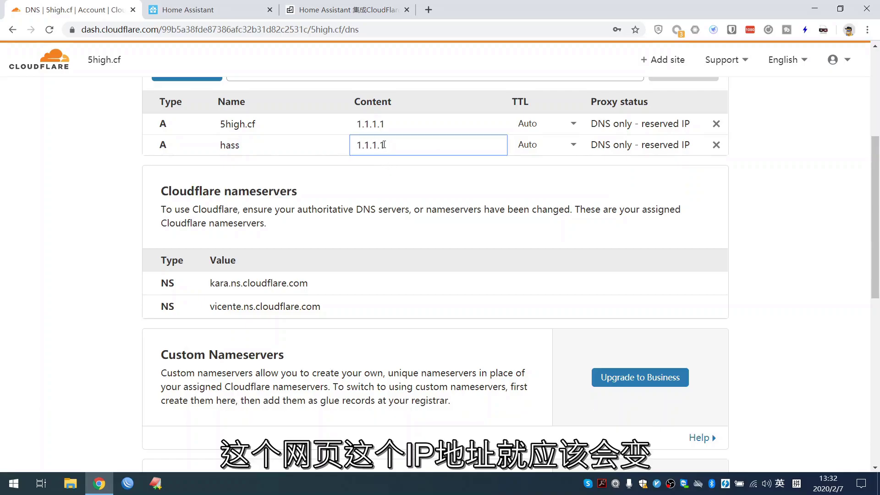
Reload Cloudflare, log back in with the saved credentials and reopen the DNS records of 5high.cf to check the hass address.
{"action": "left_click", "coordinate": [49, 30]}
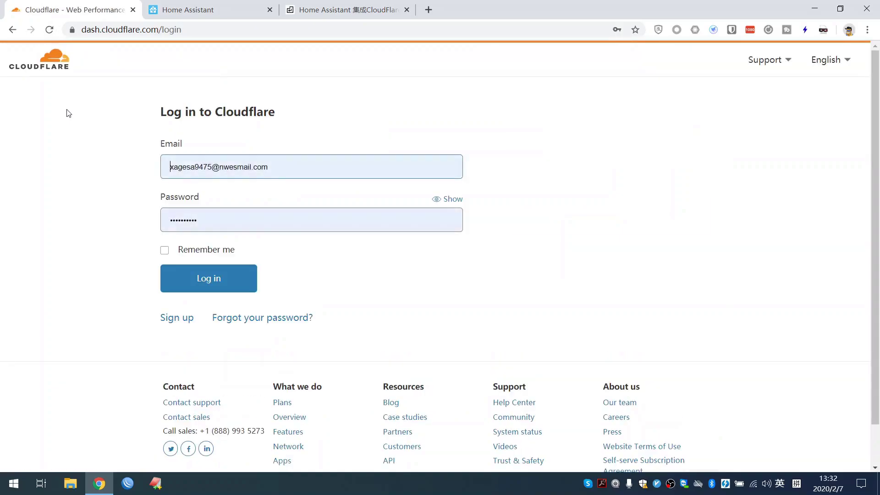
{"action": "left_click", "coordinate": [172, 280]}
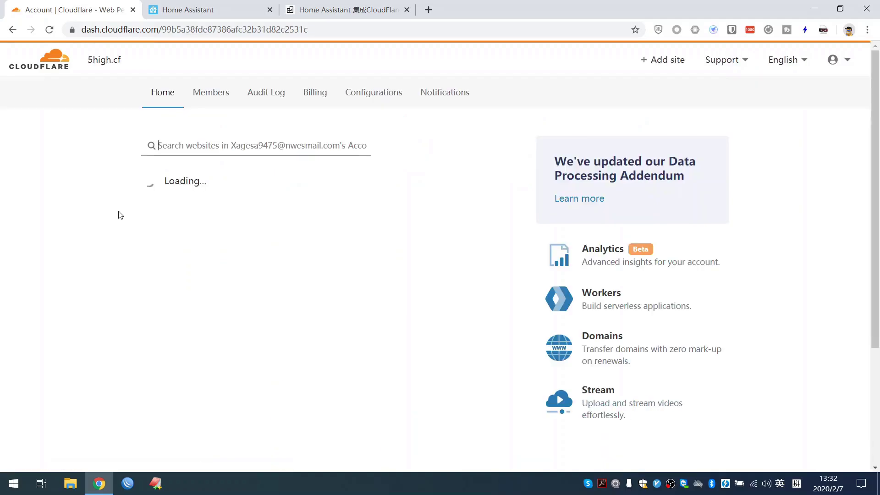
{"action": "left_click", "coordinate": [163, 200]}
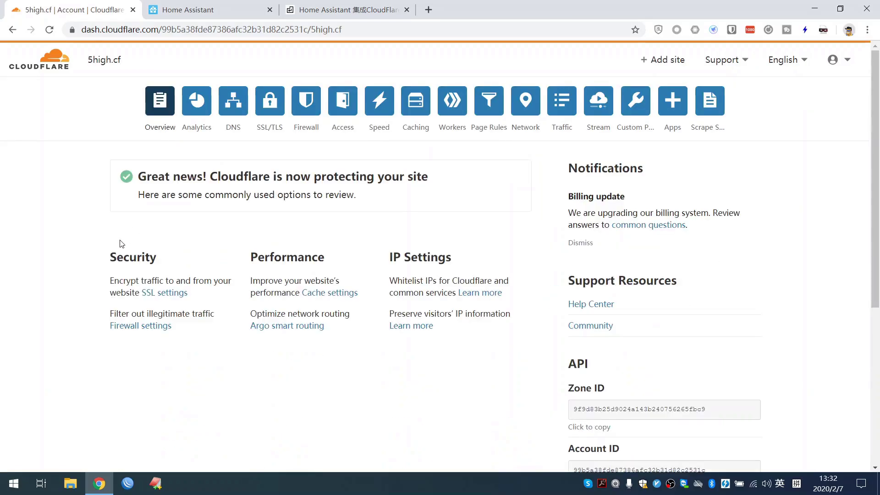
{"action": "left_click", "coordinate": [233, 102]}
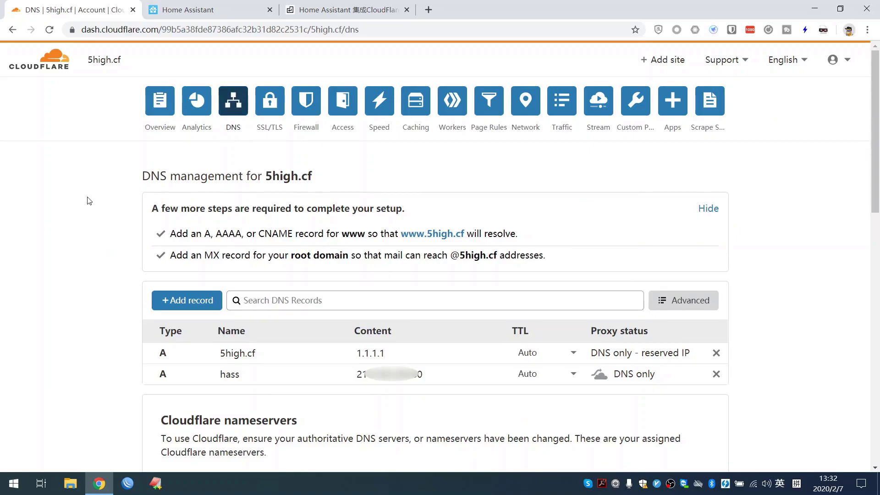
Examine the IP address in the hass A record on Cloudflare's DNS page for 5high.cf, without changing the record.
{"action": "left_click", "coordinate": [389, 374]}
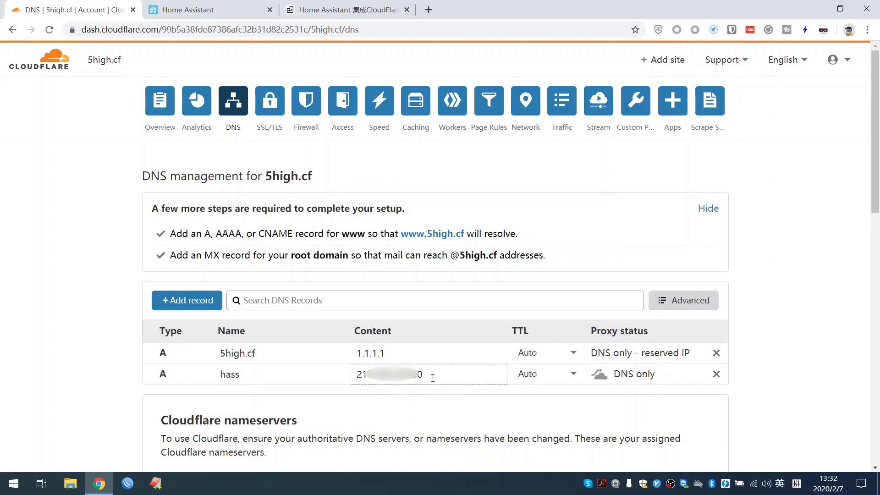
{"action": "left_click", "coordinate": [220, 10]}
{"action": "left_click", "coordinate": [91, 9]}
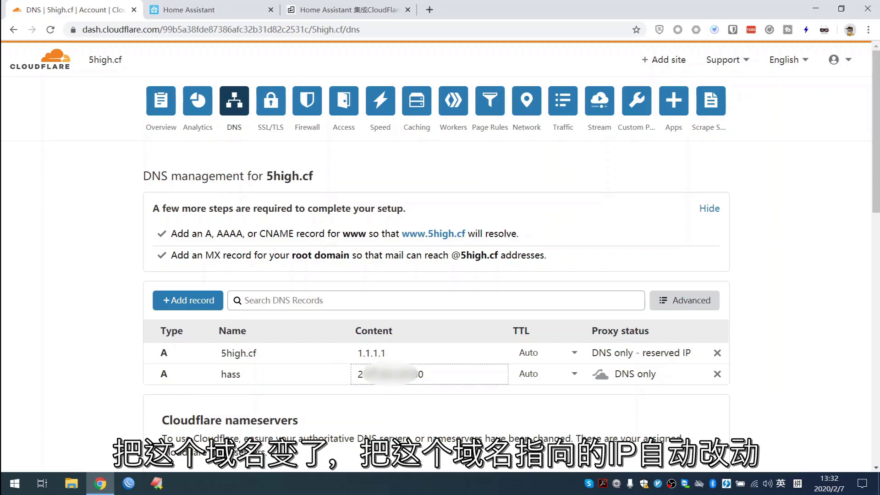
{"action": "left_click", "coordinate": [423, 374]}
{"action": "left_click_drag", "start_coordinate": [423, 374], "coordinate": [362, 375]}
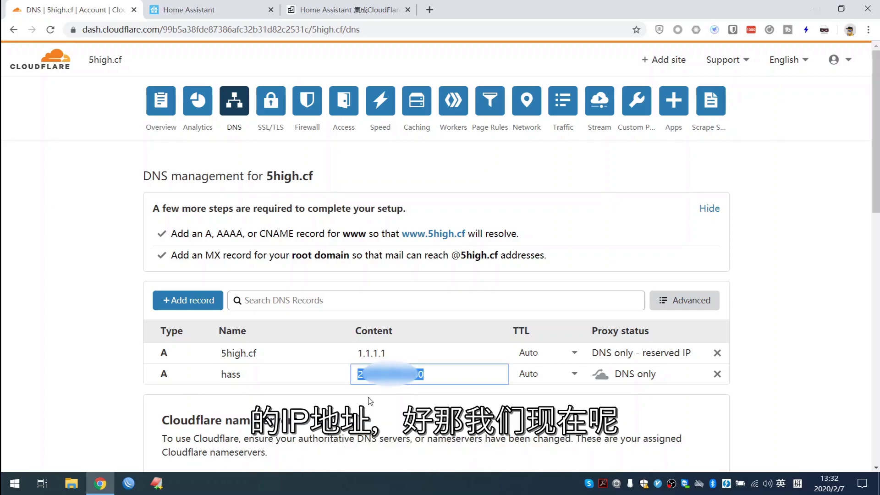
{"action": "left_click", "coordinate": [352, 408]}
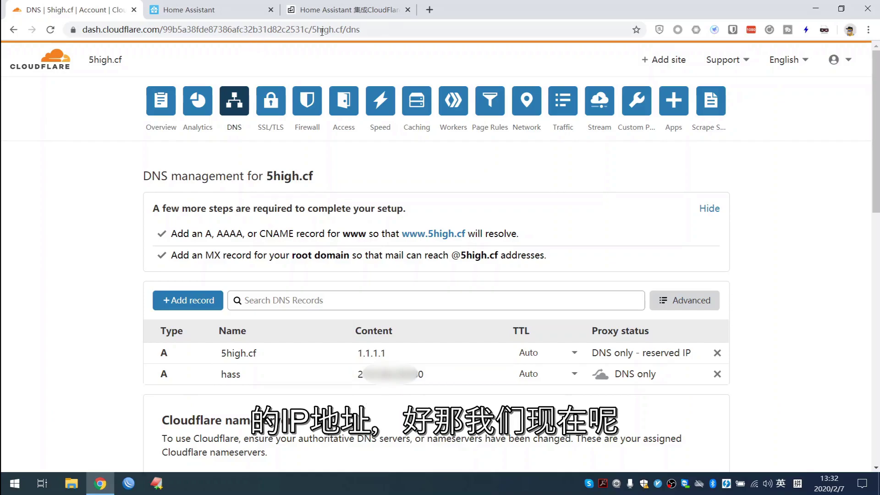
Copy the main-domain DDNS example from the tutorial article and paste it below the existing cloudflare block at the end of configuration.yaml.
{"action": "left_click", "coordinate": [330, 10]}
{"action": "left_click_drag", "start_coordinate": [151, 349], "coordinate": [48, 280]}
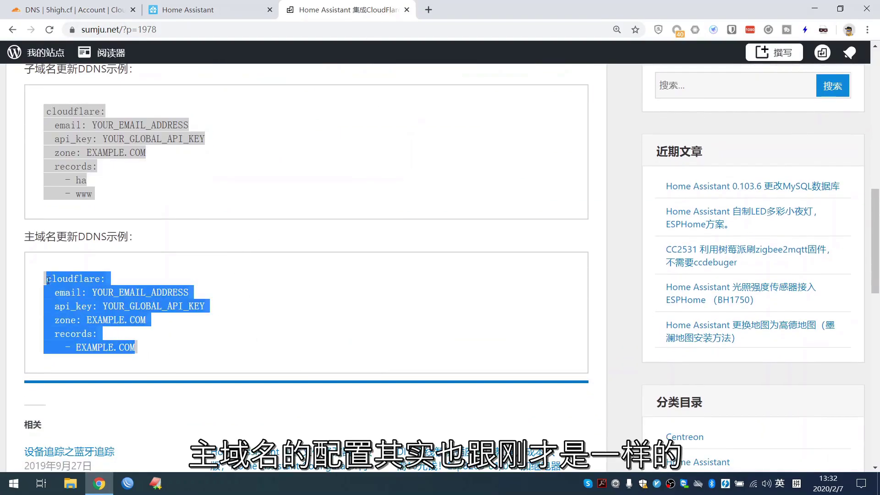
{"action": "left_click", "coordinate": [175, 4]}
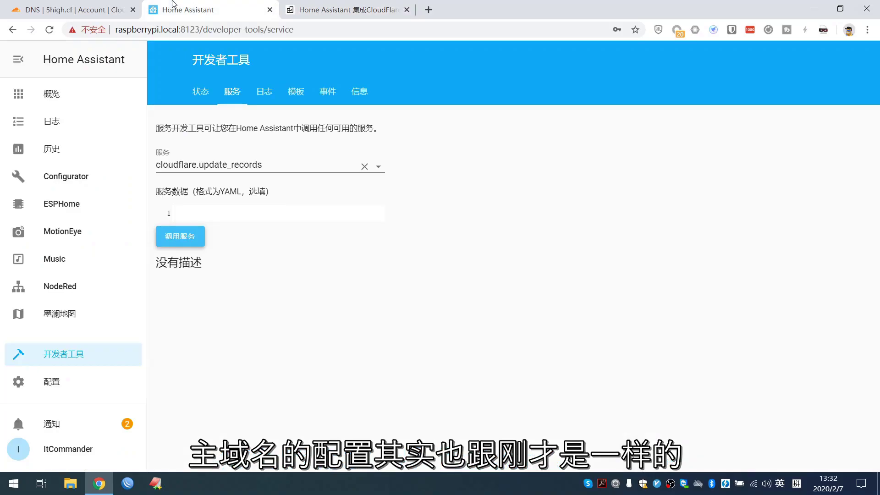
{"action": "left_click", "coordinate": [98, 176]}
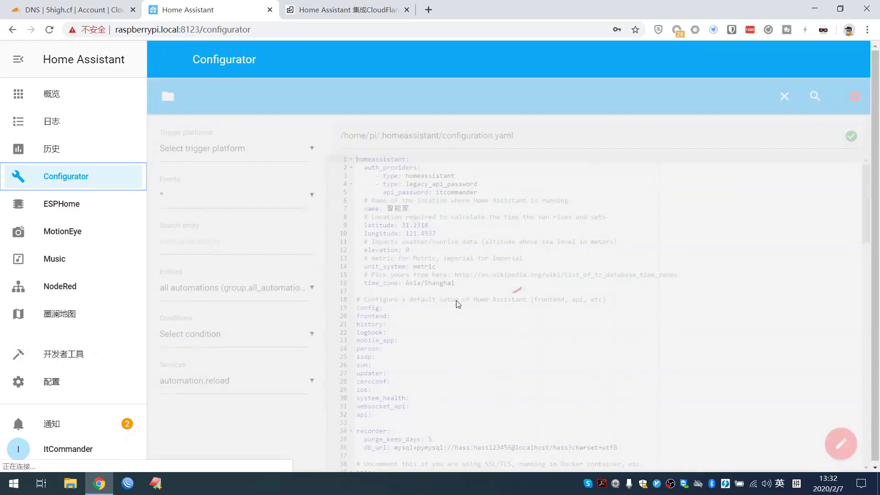
{"action": "scroll", "coordinate": [457, 300], "scroll_direction": "down", "scroll_amount": 20}
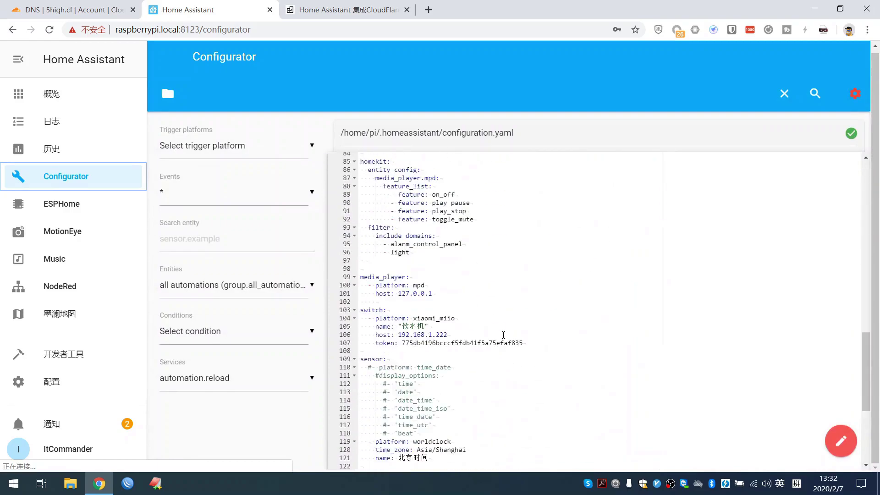
{"action": "left_click", "coordinate": [423, 464]}
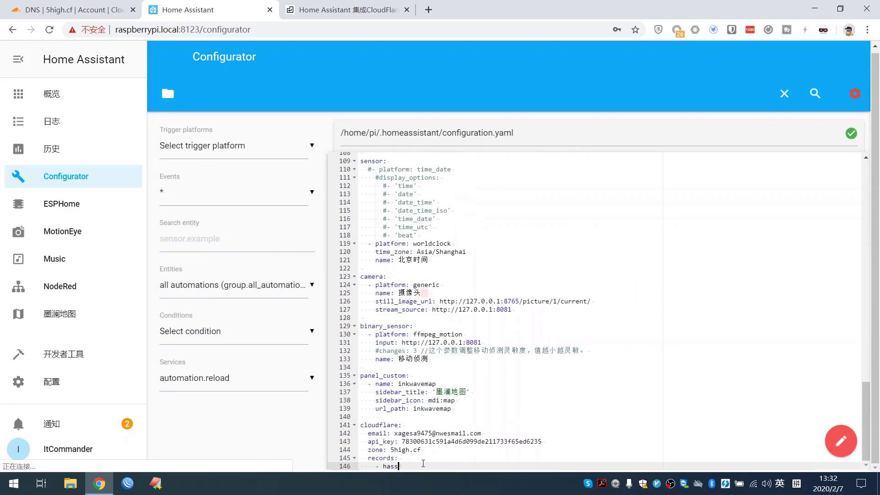
{"action": "key", "text": "Return"}
{"action": "key", "text": "Return"}
{"action": "key", "text": "ctrl+v"}
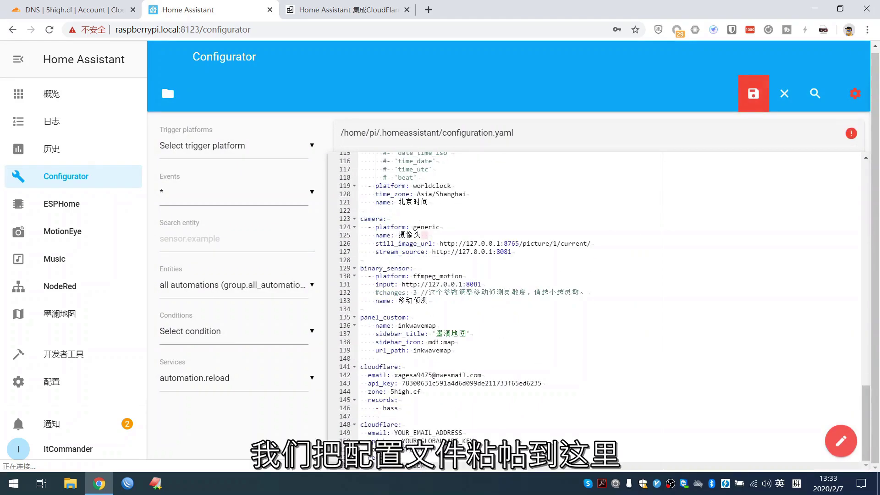
Replace YOUR_EMAIL_ADDRESS in the new cloudflare block with the account e-mail copied from the block above.
{"action": "mouse_move", "coordinate": [395, 375]}
{"action": "left_mouse_down"}
{"action": "mouse_move", "coordinate": [481, 375]}
{"action": "mouse_move", "coordinate": [394, 375]}
{"action": "left_mouse_up"}
{"action": "key", "text": "ctrl+c"}
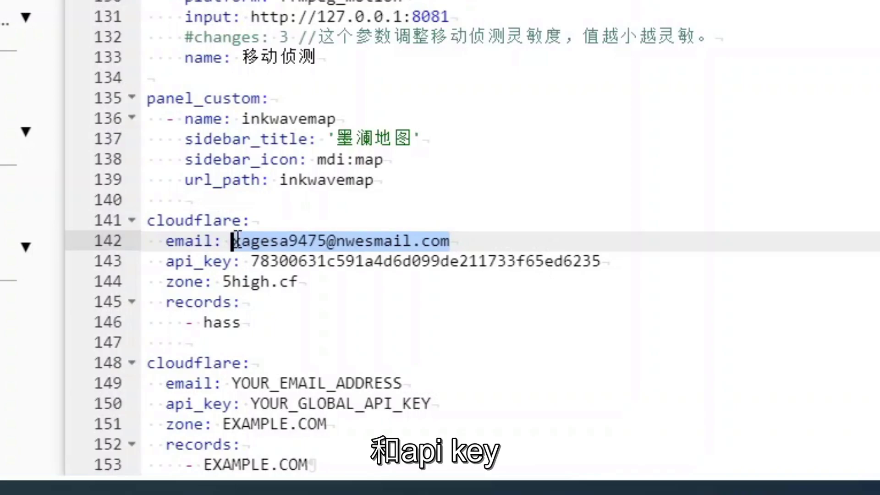
{"action": "right_click", "coordinate": [237, 238]}
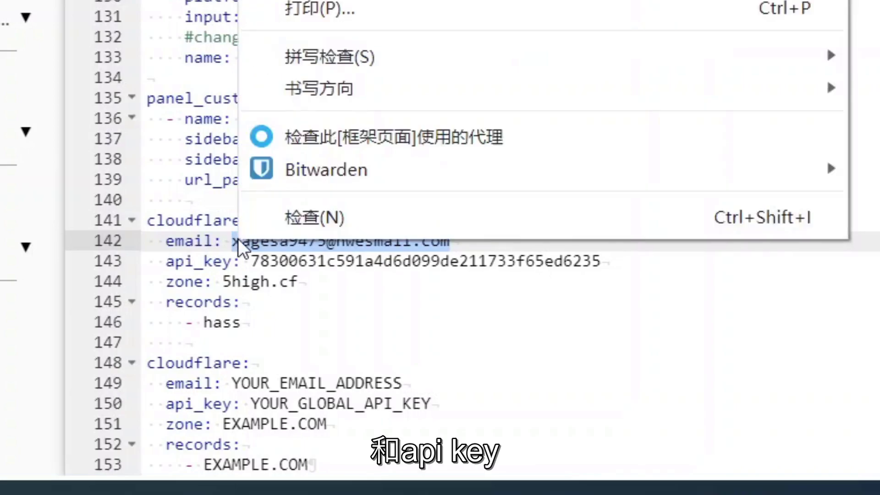
{"action": "key", "text": "Escape"}
{"action": "left_click_drag", "start_coordinate": [232, 383], "coordinate": [407, 380]}
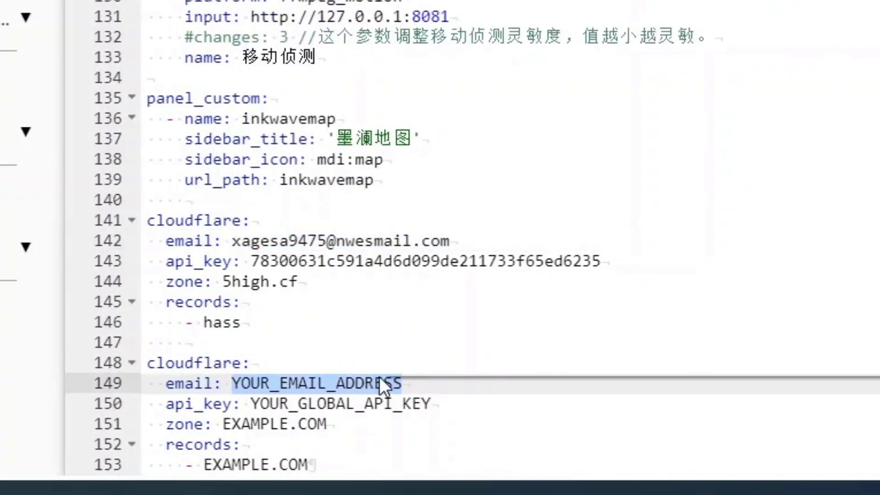
{"action": "right_click", "coordinate": [403, 380]}
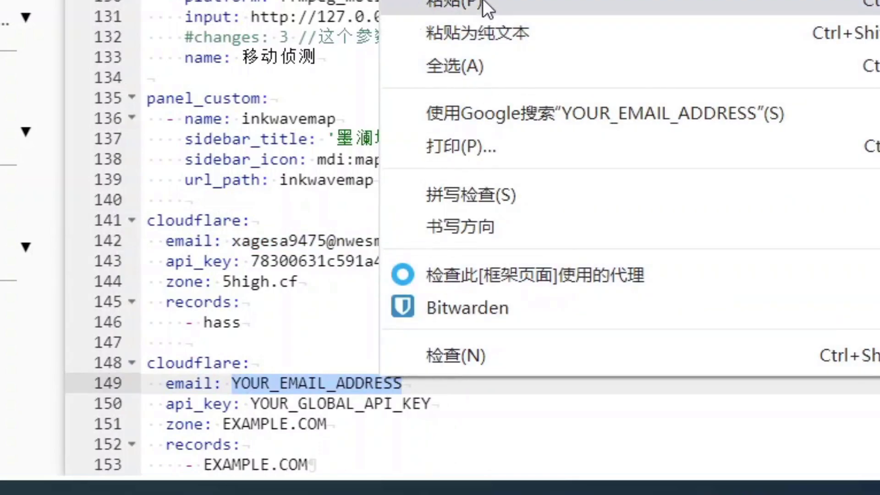
{"action": "left_click", "coordinate": [454, 3]}
{"action": "type", "text": "f"}
{"action": "key", "text": "BackSpace"}
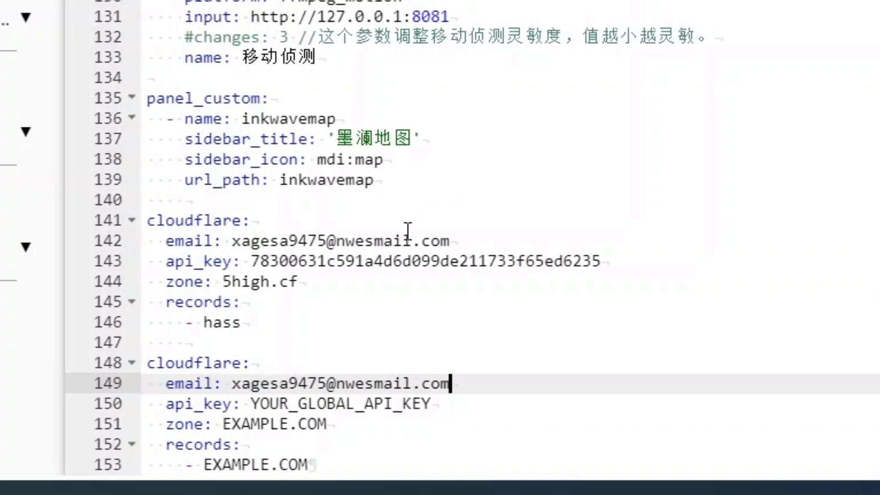
Replace YOUR_GLOBAL_API_KEY in the new cloudflare block with the API key copied from the block above.
{"action": "left_click_drag", "start_coordinate": [250, 260], "coordinate": [603, 264]}
{"action": "key", "text": "ctrl+c"}
{"action": "right_click", "coordinate": [603, 264]}
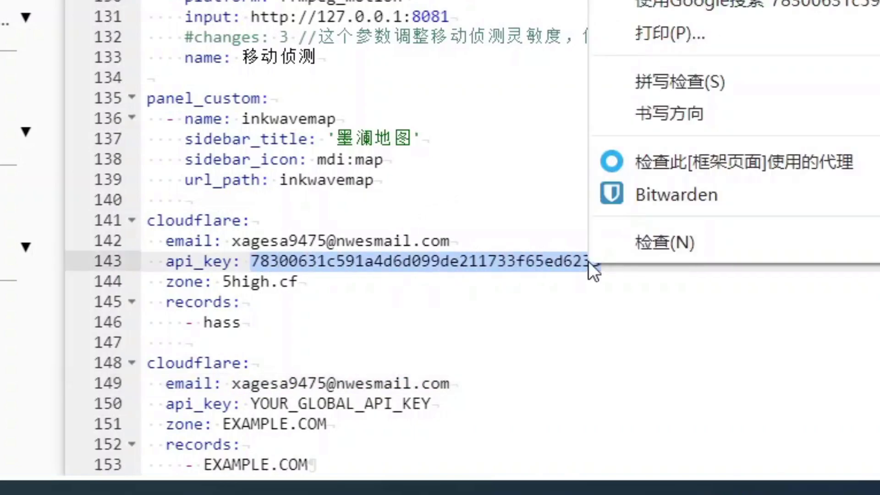
{"action": "left_click", "coordinate": [633, 1]}
{"action": "left_click_drag", "start_coordinate": [430, 403], "coordinate": [251, 403]}
{"action": "right_click", "coordinate": [261, 405]}
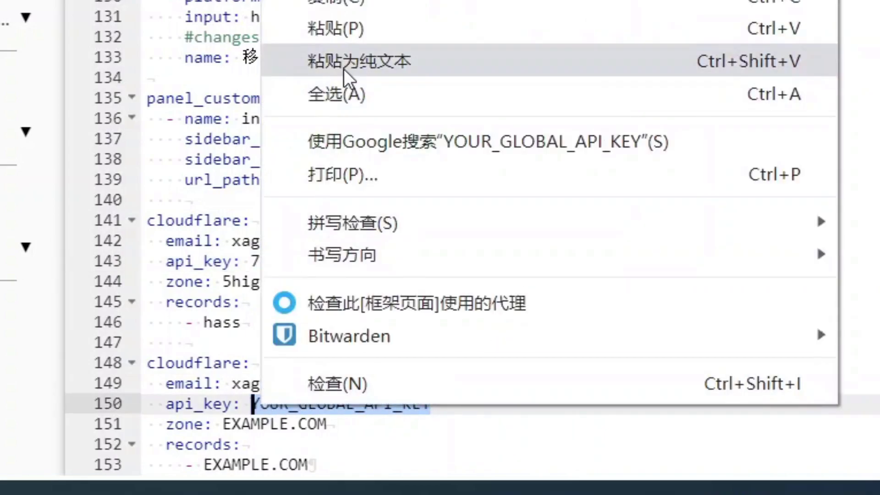
{"action": "left_click", "coordinate": [344, 69]}
Set the zone of the new cloudflare block to 5high.cf, copied from the block above.
{"action": "left_click_drag", "start_coordinate": [300, 281], "coordinate": [224, 281]}
{"action": "key", "text": "ctrl+c"}
{"action": "right_click", "coordinate": [225, 280]}
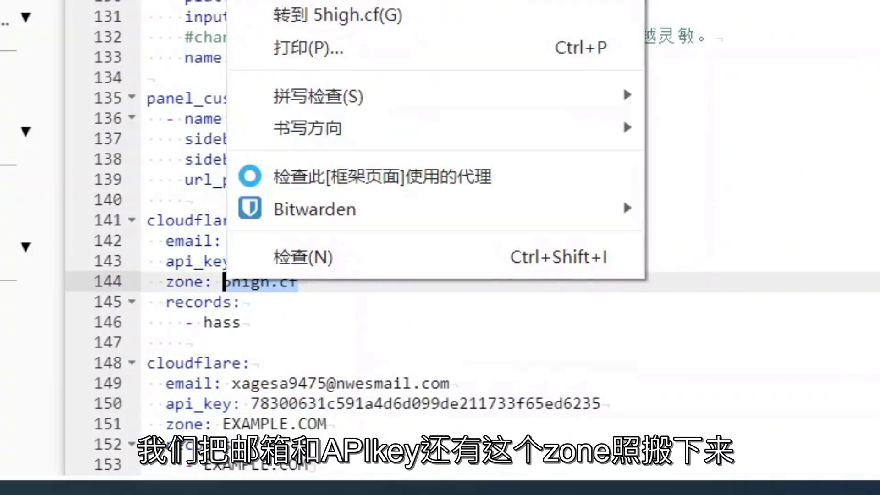
{"action": "key", "text": "Escape"}
{"action": "left_click_drag", "start_coordinate": [331, 424], "coordinate": [223, 424]}
{"action": "right_click", "coordinate": [226, 424]}
{"action": "left_click", "coordinate": [303, 48]}
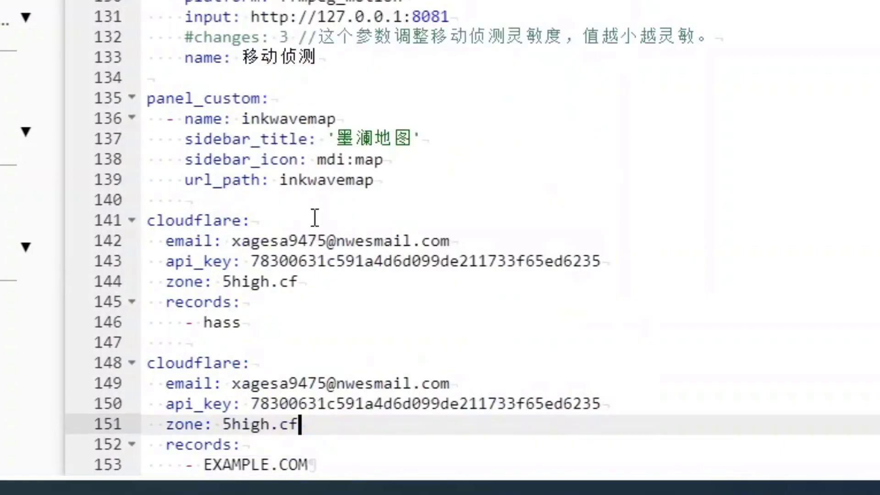
Delete the original cloudflare block with the hass record and the leftover blank lines above the new block.
{"action": "left_click_drag", "start_coordinate": [281, 328], "coordinate": [133, 223]}
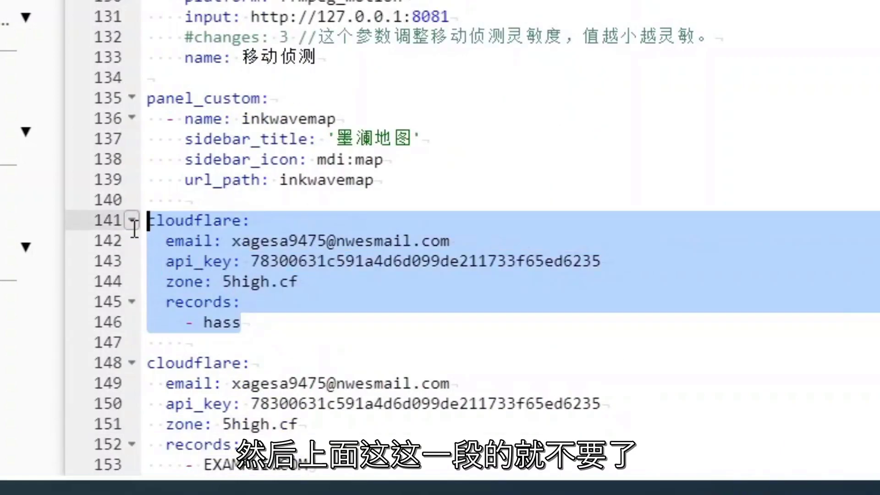
{"action": "key", "text": "BackSpace"}
{"action": "key", "text": "BackSpace"}
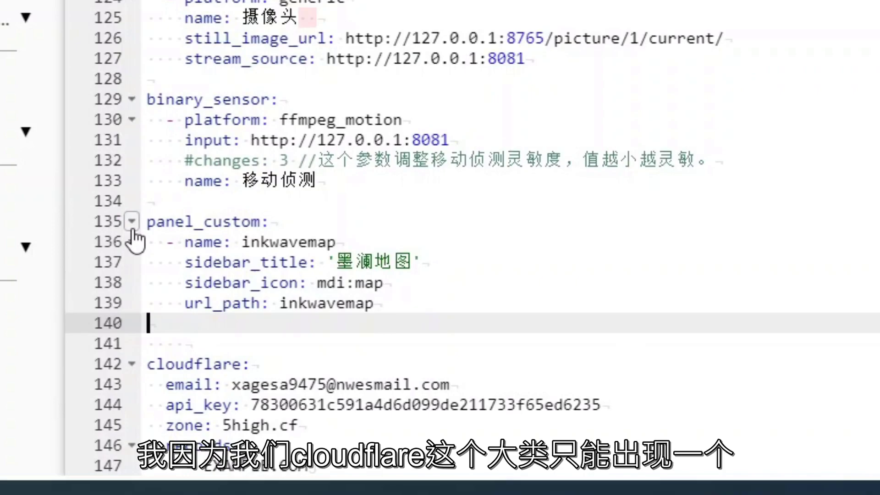
{"action": "key", "text": "BackSpace"}
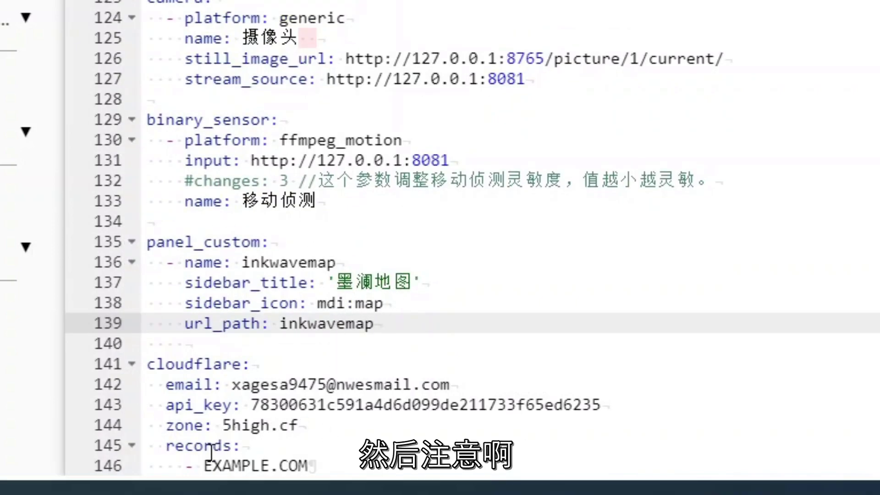
Replace the EXAMPLE.COM record in the remaining cloudflare block with the main domain 5high.cf, copied from the zone.
{"action": "left_click", "coordinate": [223, 425]}
{"action": "left_click_drag", "start_coordinate": [224, 426], "coordinate": [298, 426]}
{"action": "key", "text": "ctrl+c"}
{"action": "right_click", "coordinate": [277, 427]}
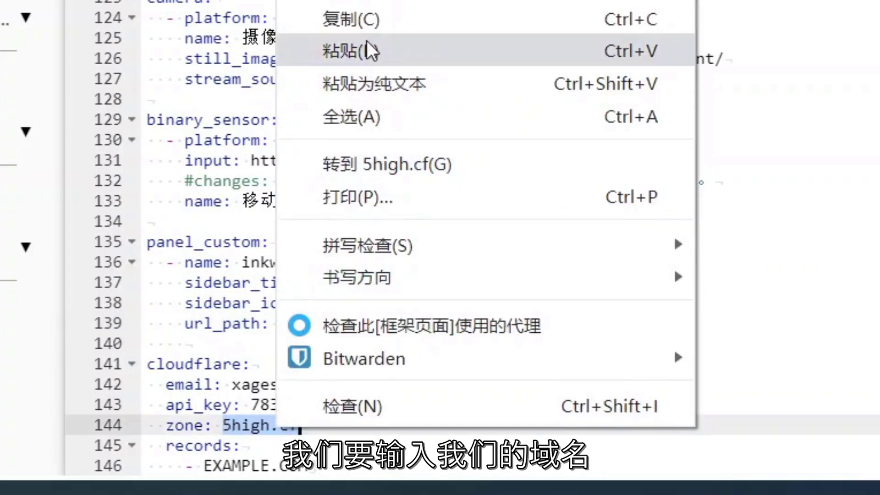
{"action": "left_click", "coordinate": [367, 18]}
{"action": "left_click_drag", "start_coordinate": [204, 465], "coordinate": [309, 467]}
{"action": "key", "text": "ctrl+v"}
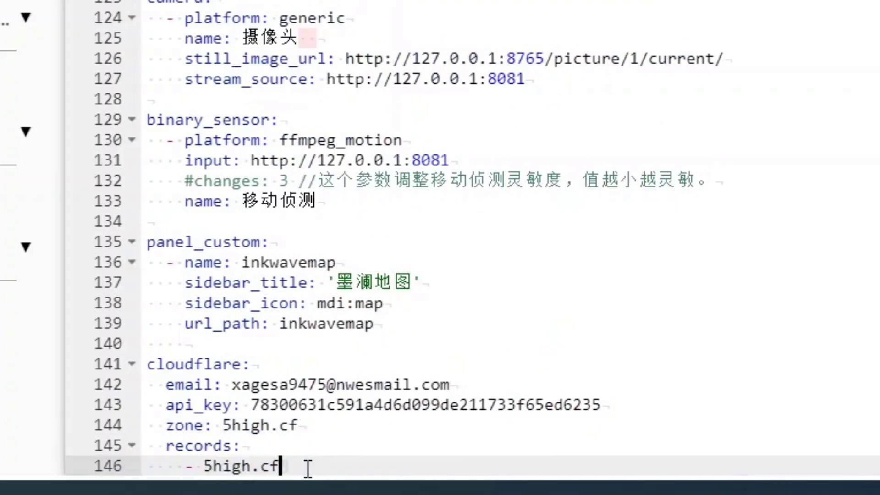
{"action": "left_click", "coordinate": [205, 460]}
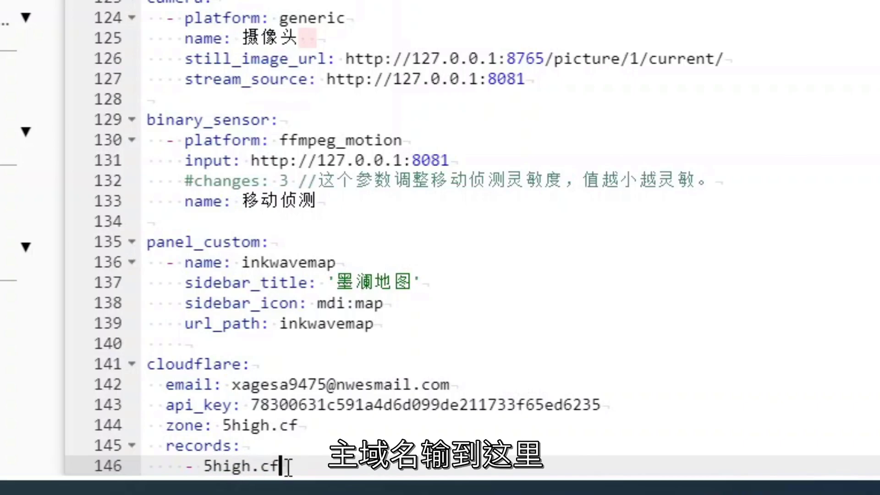
{"action": "left_click_drag", "start_coordinate": [281, 466], "coordinate": [214, 465]}
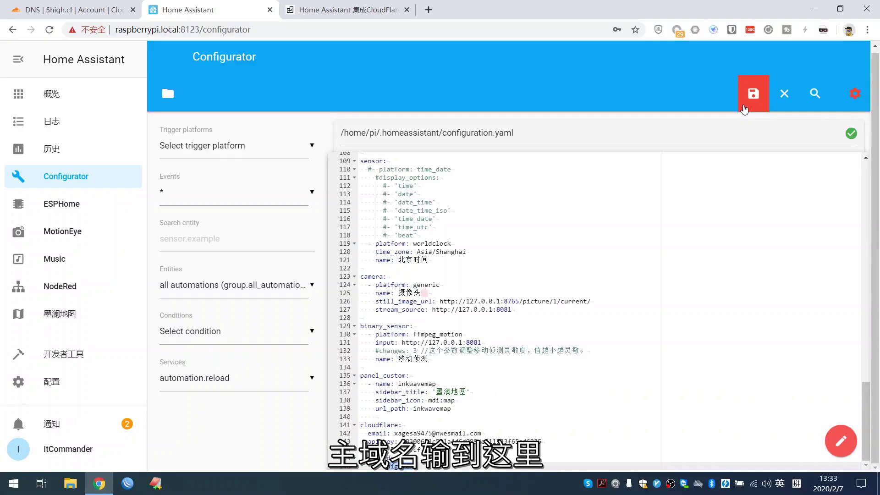
Save configuration.yaml and restart Home Assistant from the Configurator.
{"action": "left_click", "coordinate": [752, 93]}
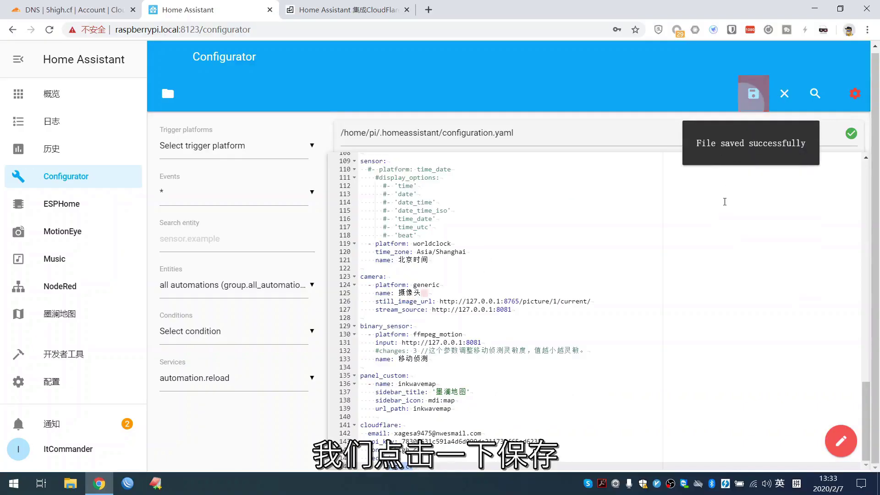
{"action": "left_click", "coordinate": [854, 93]}
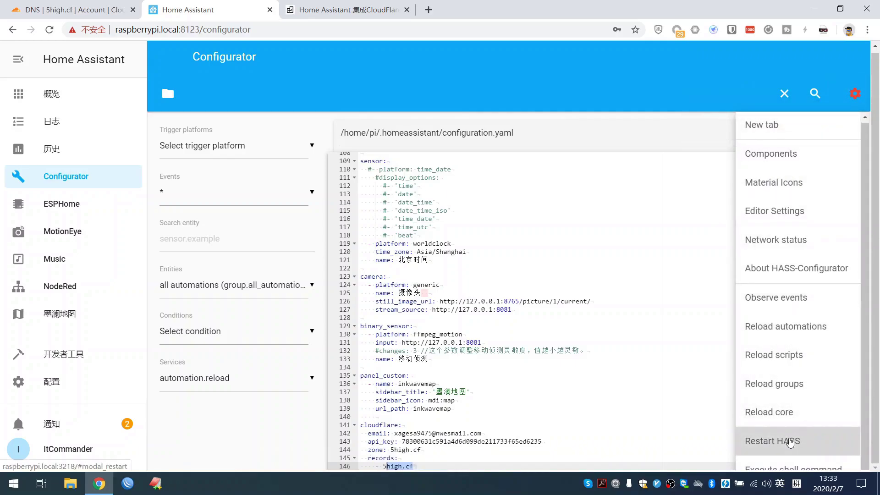
{"action": "left_click", "coordinate": [789, 440]}
{"action": "left_click", "coordinate": [679, 209]}
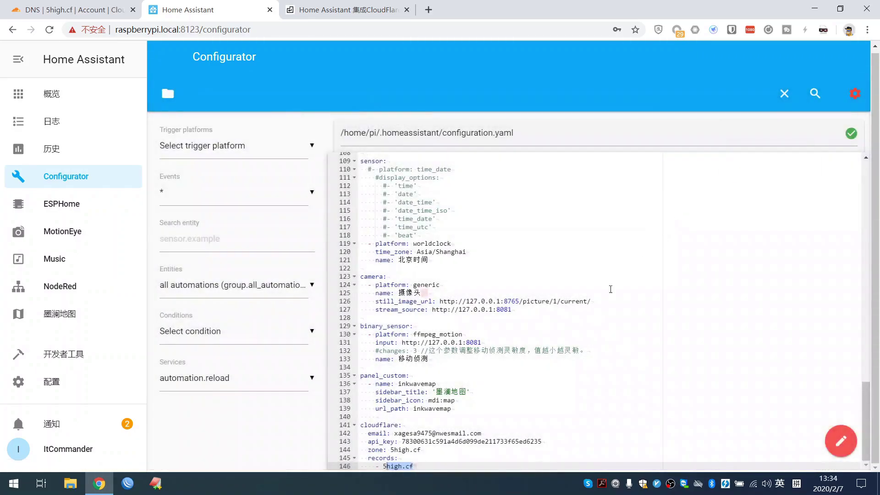
Go to the Home Assistant overview and review the notifications for configuration errors once the restart is complete.
{"action": "left_click", "coordinate": [51, 96]}
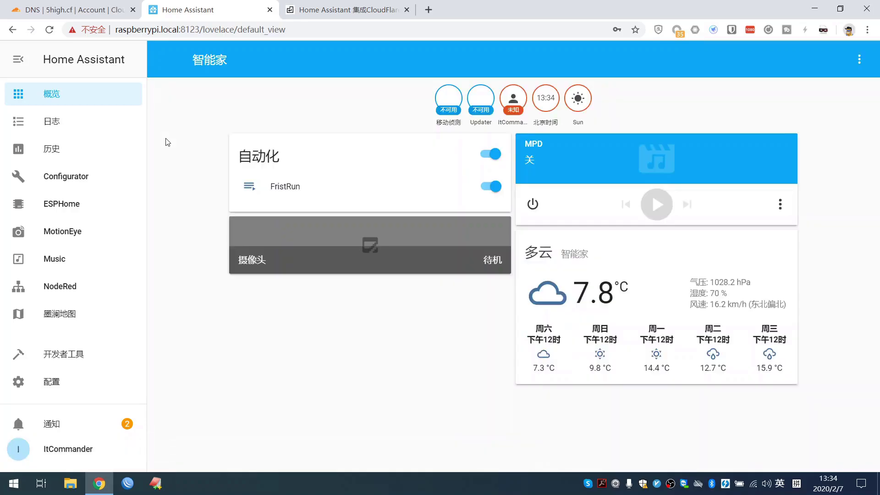
{"action": "left_click", "coordinate": [95, 424]}
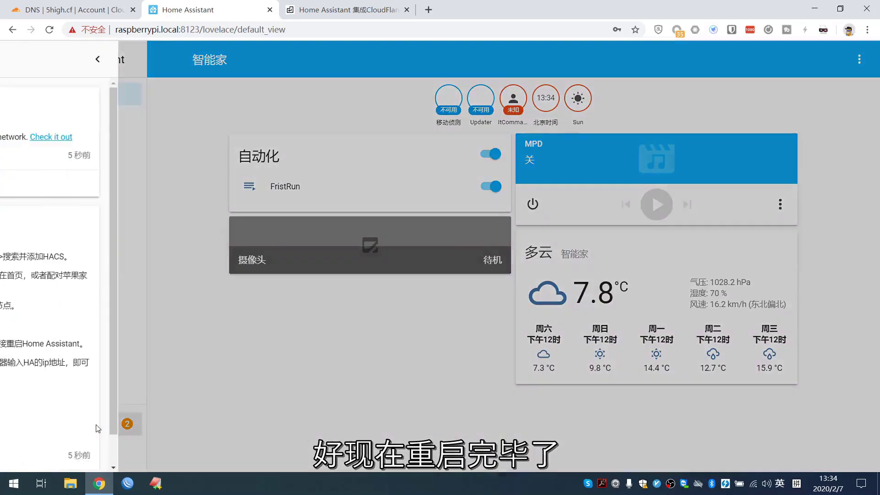
{"action": "scroll", "coordinate": [107, 187], "scroll_direction": "down", "scroll_amount": 1}
{"action": "scroll", "coordinate": [108, 187], "scroll_direction": "up", "scroll_amount": 1}
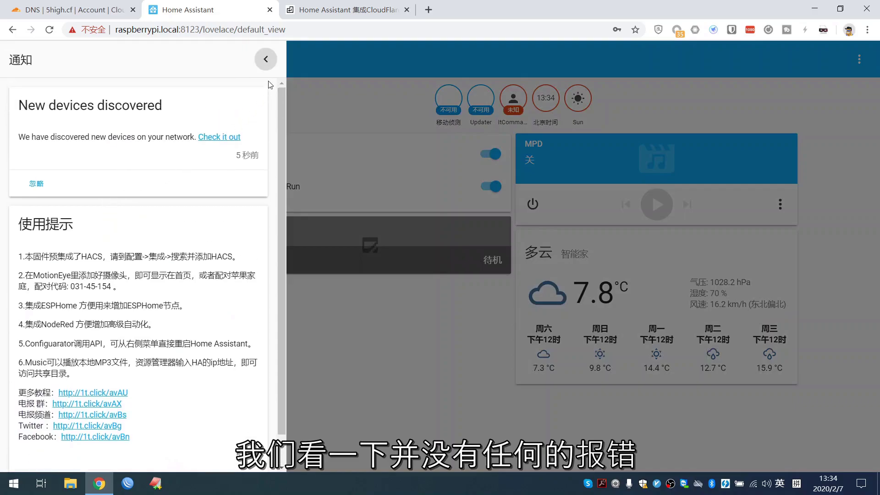
{"action": "left_click", "coordinate": [266, 59]}
Switch to Cloudflare and refresh the DNS page to check the address of the 5high.cf record.
{"action": "left_click", "coordinate": [73, 9]}
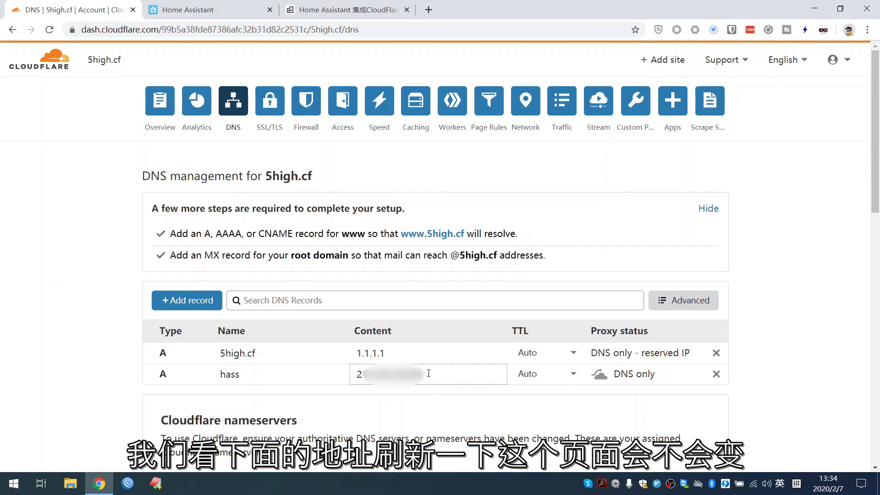
{"action": "key", "text": "F5"}
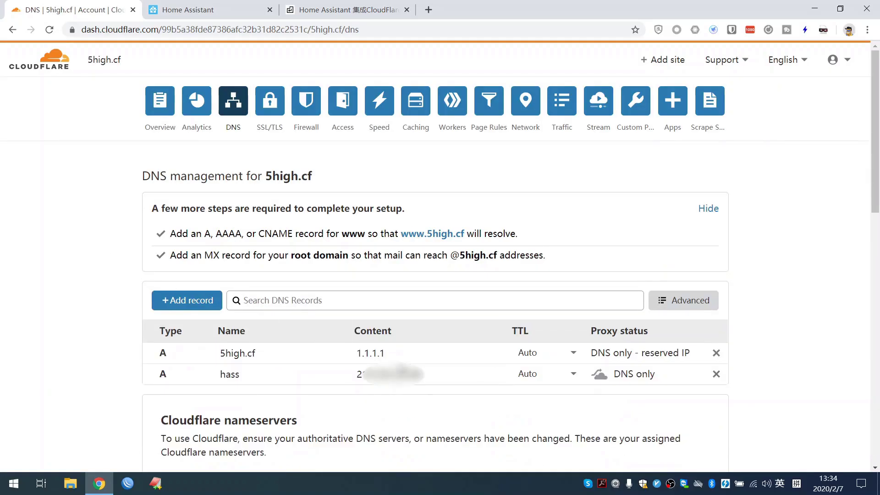
Call cloudflare.update_records from Home Assistant's developer tools and reload Cloudflare's DNS page to check the 5high.cf address.
{"action": "left_click", "coordinate": [190, 10]}
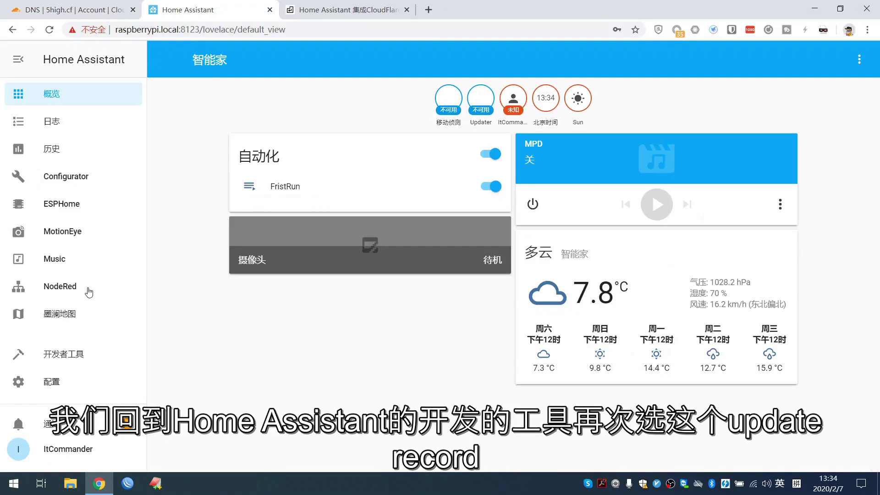
{"action": "left_click", "coordinate": [82, 357]}
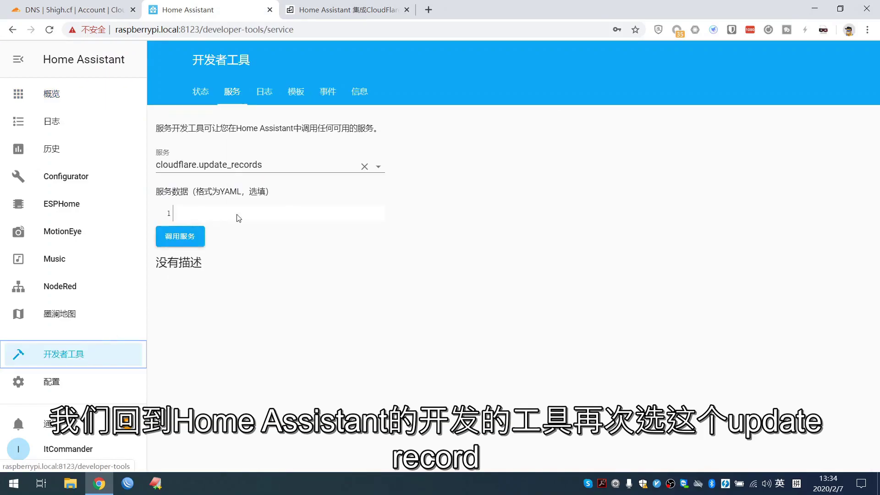
{"action": "left_click", "coordinate": [183, 238]}
{"action": "left_click", "coordinate": [97, 4]}
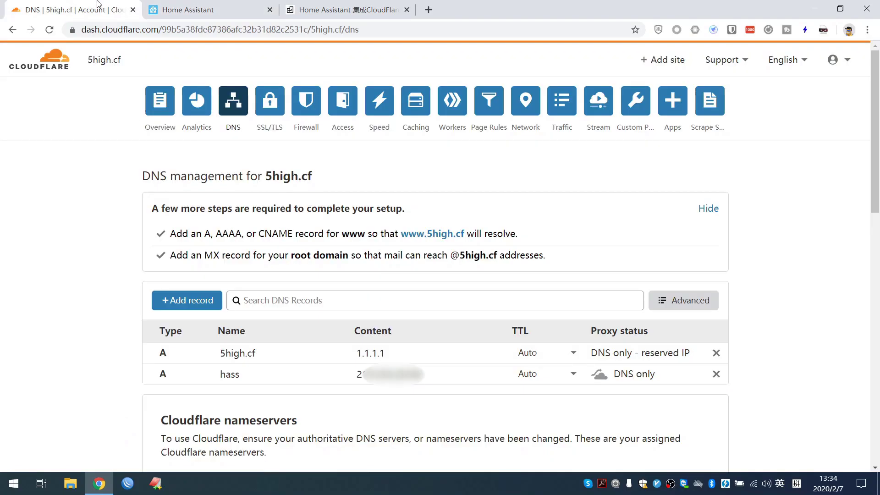
{"action": "left_click", "coordinate": [49, 29]}
Call cloudflare.update_records once more in Home Assistant and reload the DNS records of 5high.cf in Cloudflare.
{"action": "left_click", "coordinate": [174, 7]}
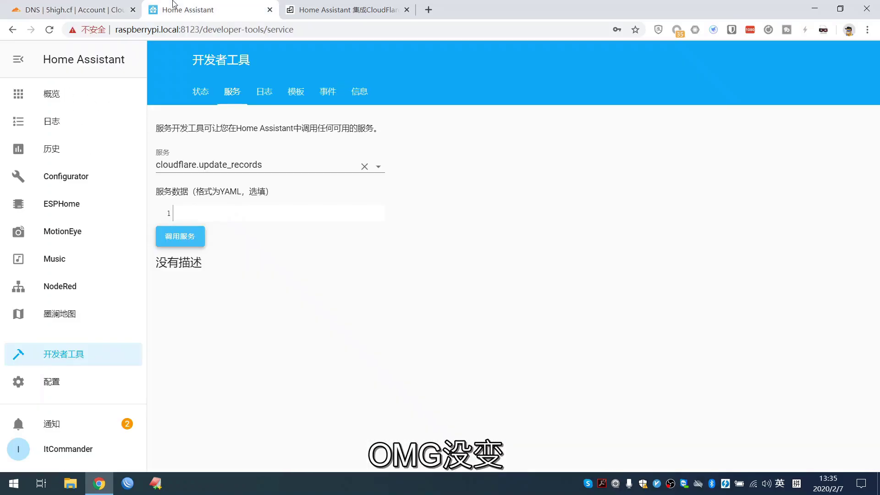
{"action": "left_click", "coordinate": [184, 238]}
{"action": "left_click", "coordinate": [82, 7]}
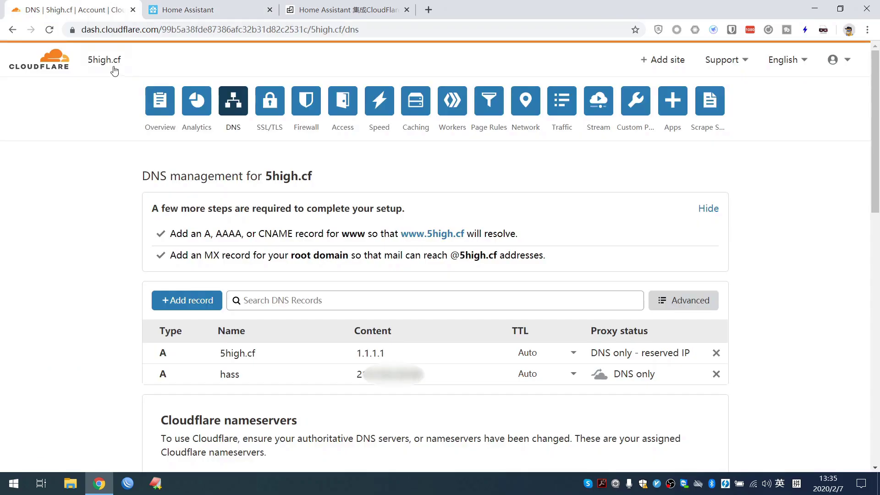
{"action": "left_click", "coordinate": [49, 30]}
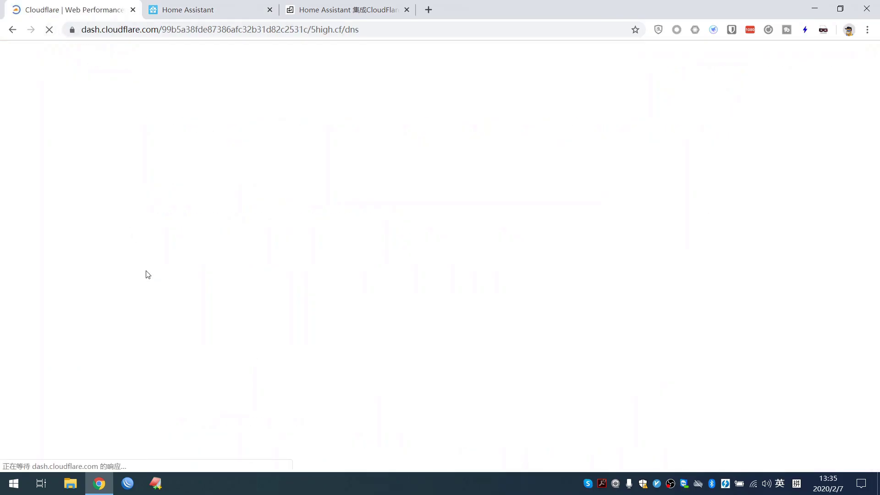